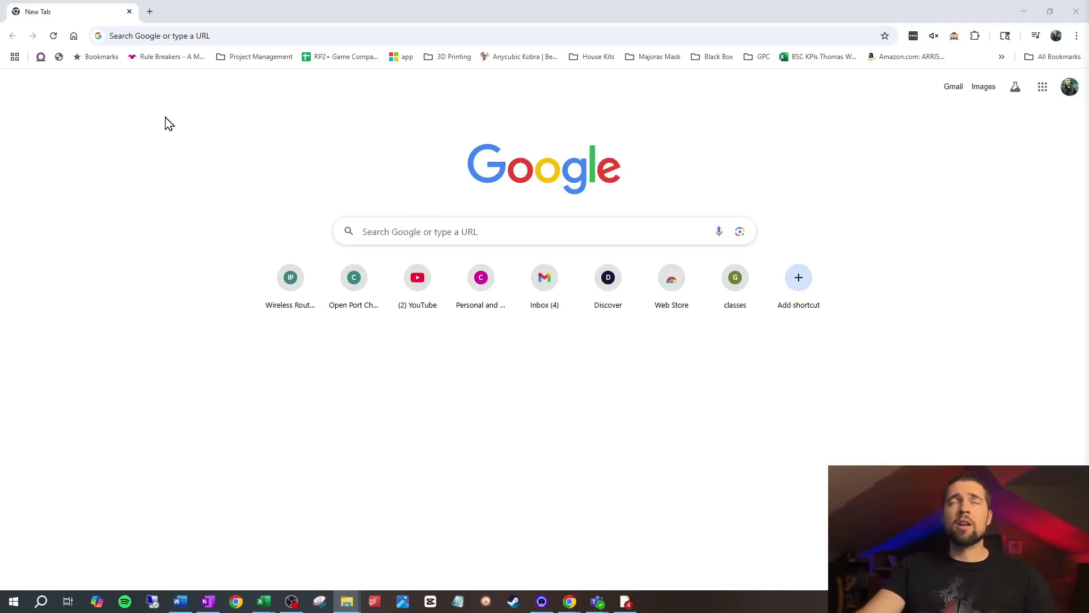
Search Google for 'odoo trial' from the Chrome address bar.
left_click(227, 45)
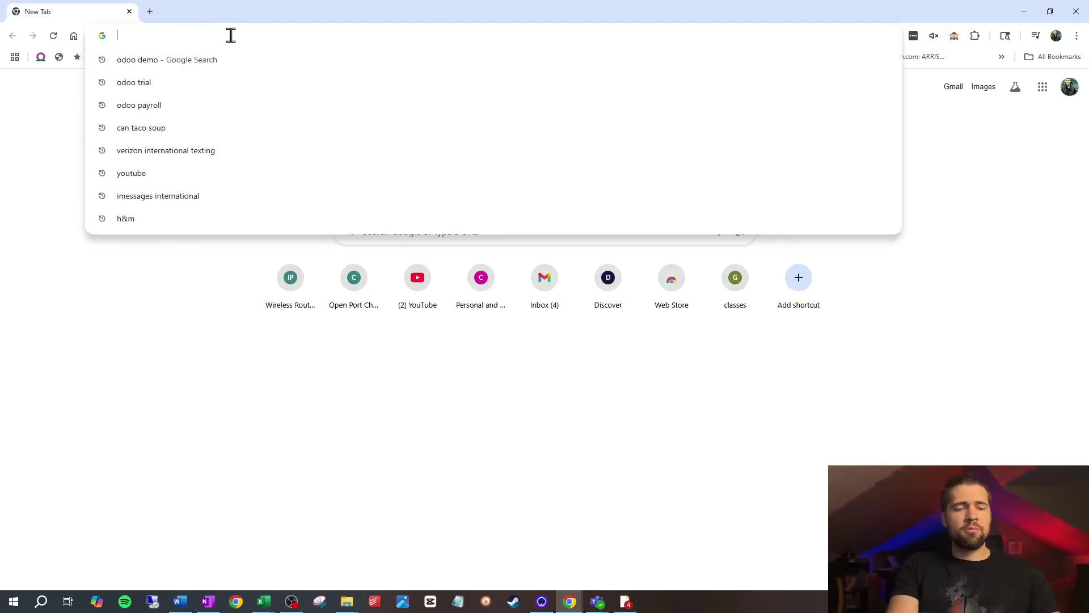
type("odoo trial")
key("Return")
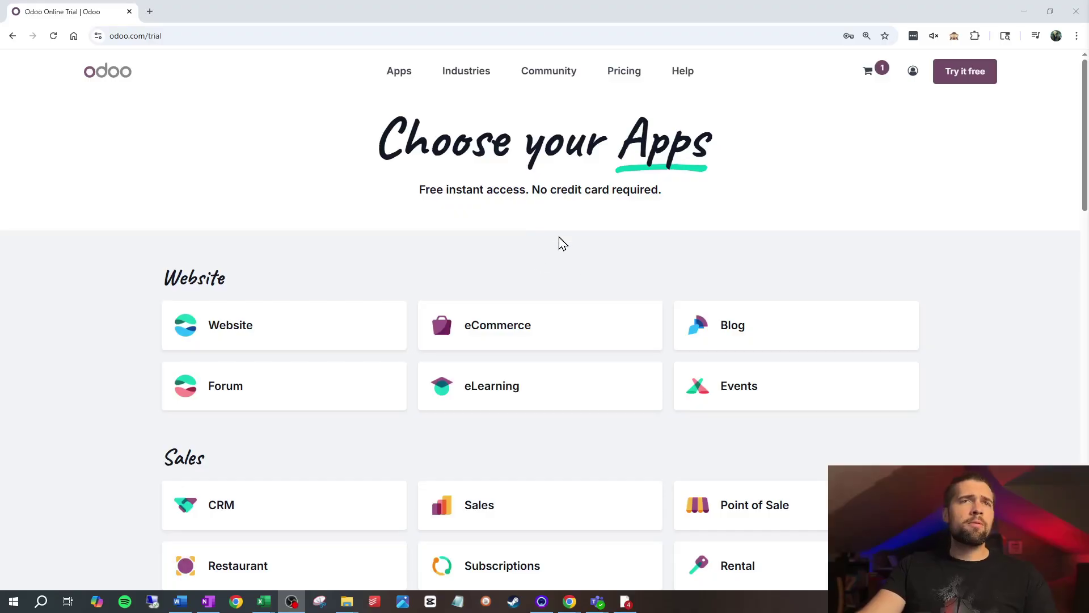
Select the Sales, CRM, Accounting and Project apps for the trial.
scroll(562, 243, "down", 2)
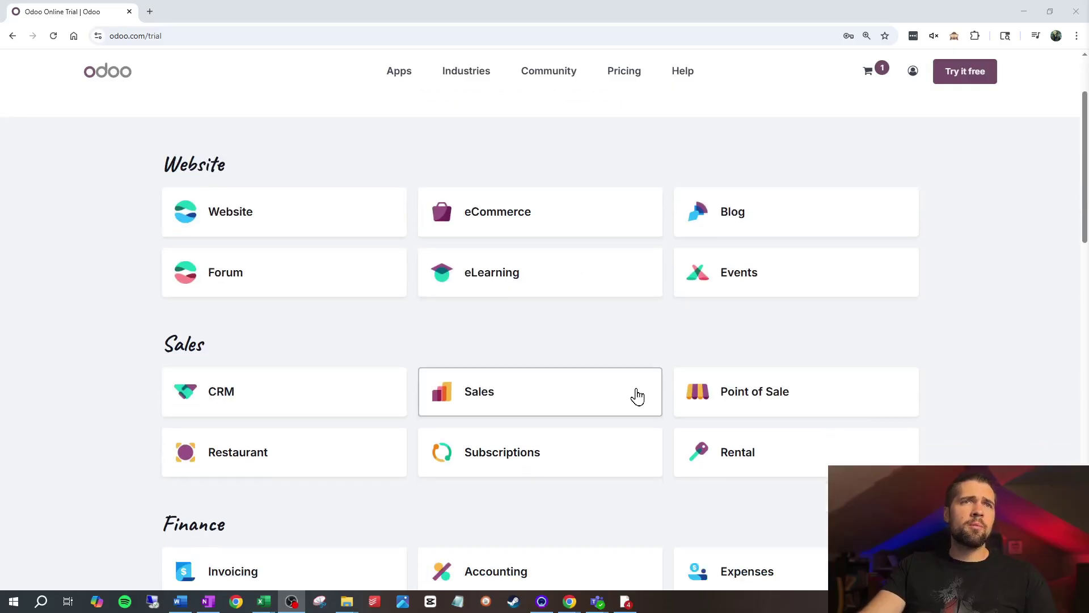
left_click(638, 395)
scroll(467, 359, "down", 2)
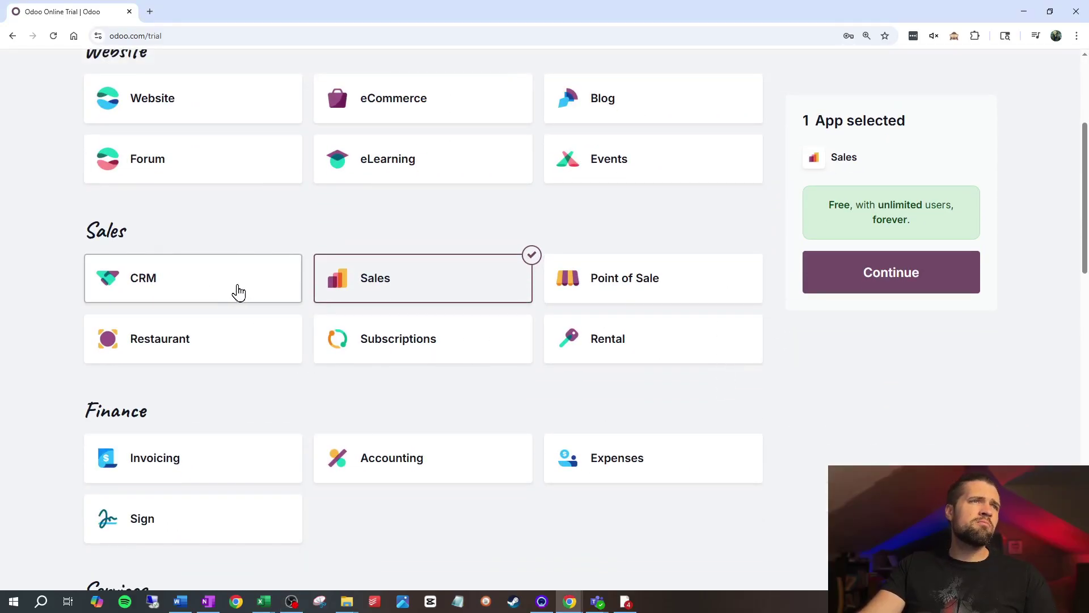
left_click(238, 290)
left_click(392, 451)
scroll(413, 392, "down", 4)
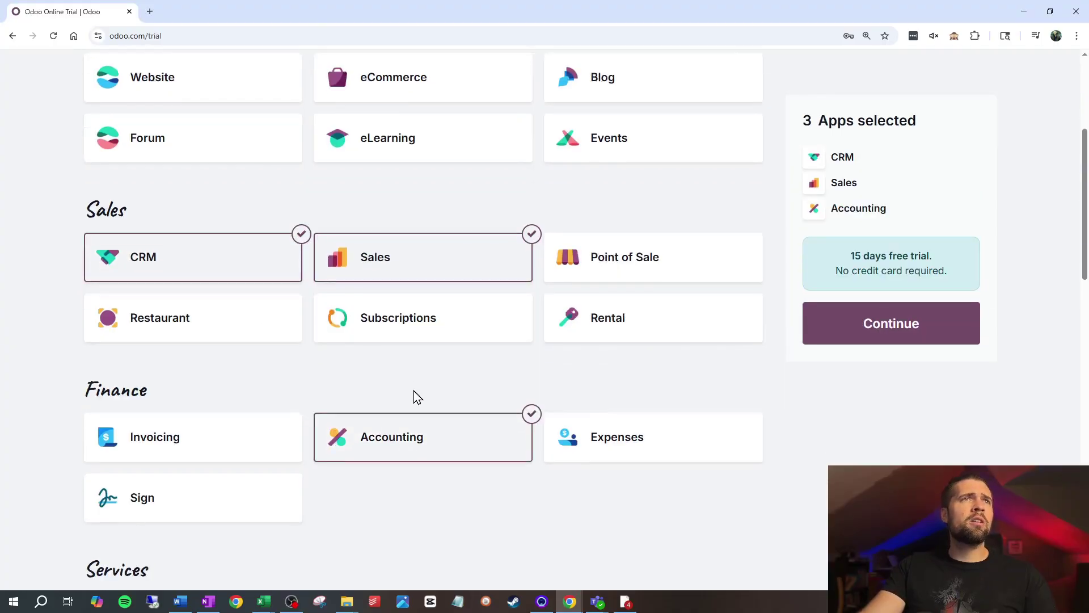
scroll(422, 363, "down", 2)
left_click(213, 306)
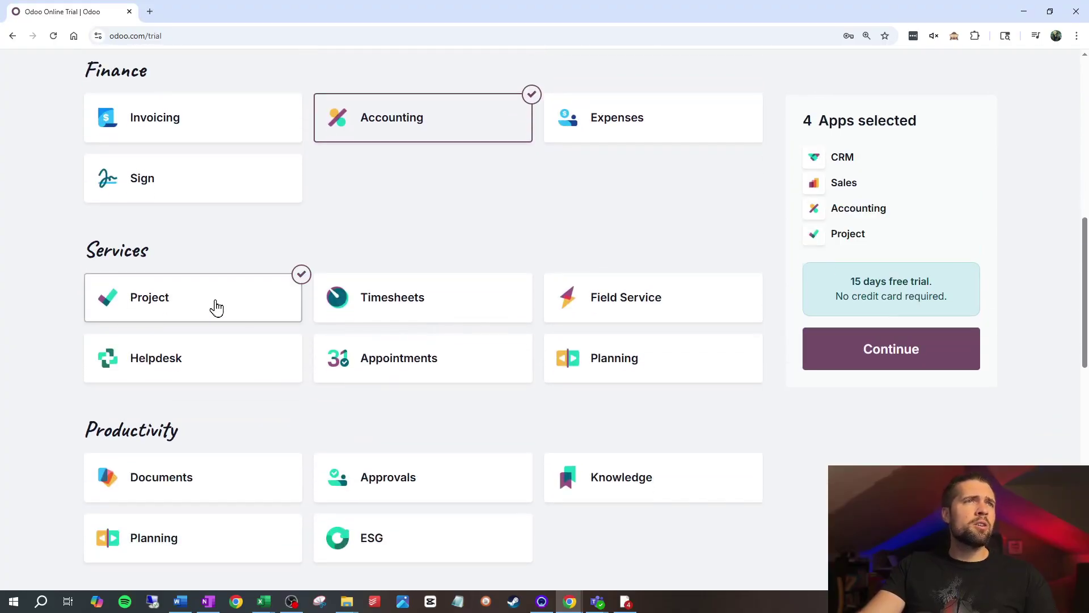
Add Purchase, Manufacturing, Inventory and Studio, then continue with the eight apps.
scroll(468, 402, "down", 2)
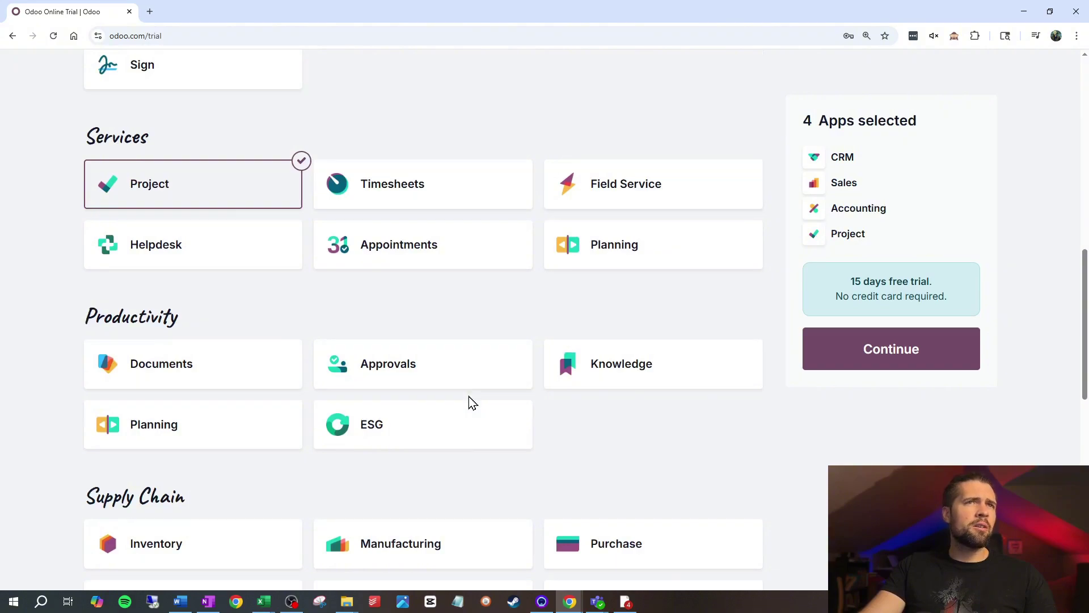
scroll(448, 311, "down", 4)
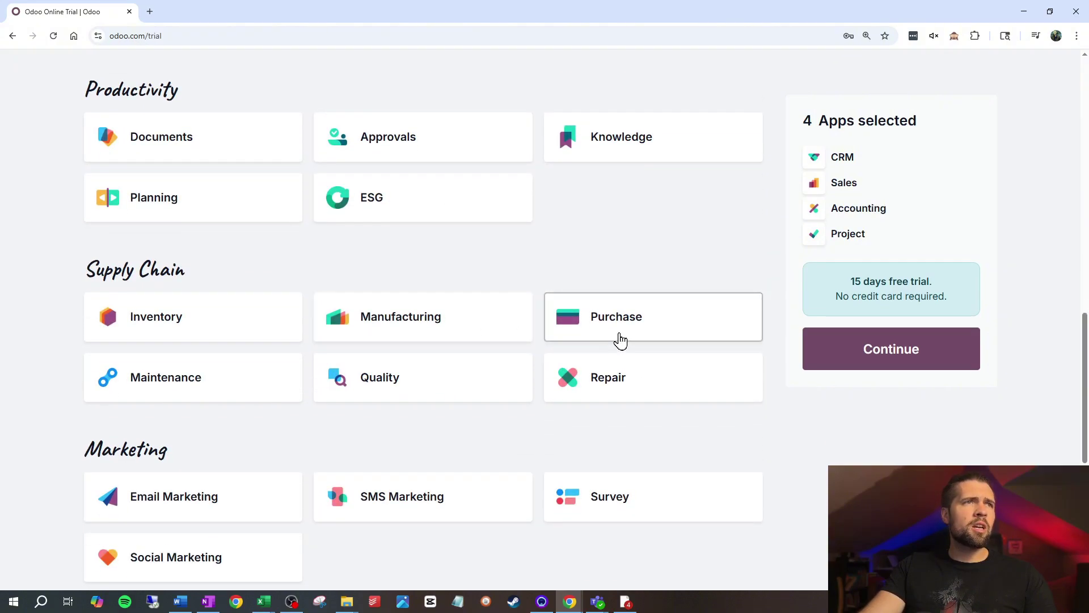
left_click(620, 339)
left_click(457, 340)
left_click(236, 336)
scroll(316, 340, "down", 5)
scroll(462, 318, "down", 3)
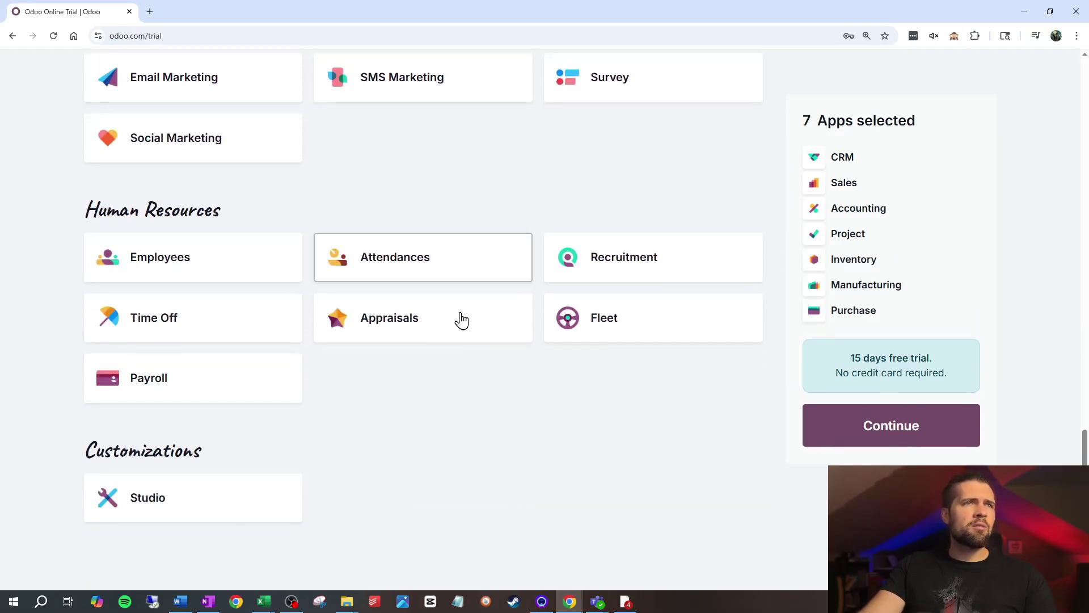
left_click(261, 491)
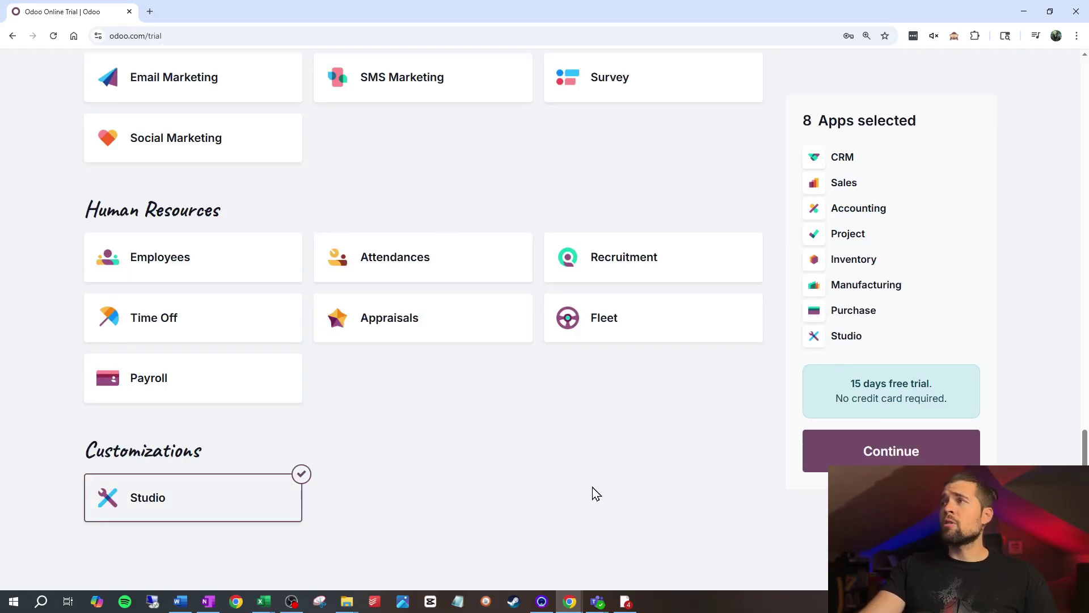
left_click(857, 464)
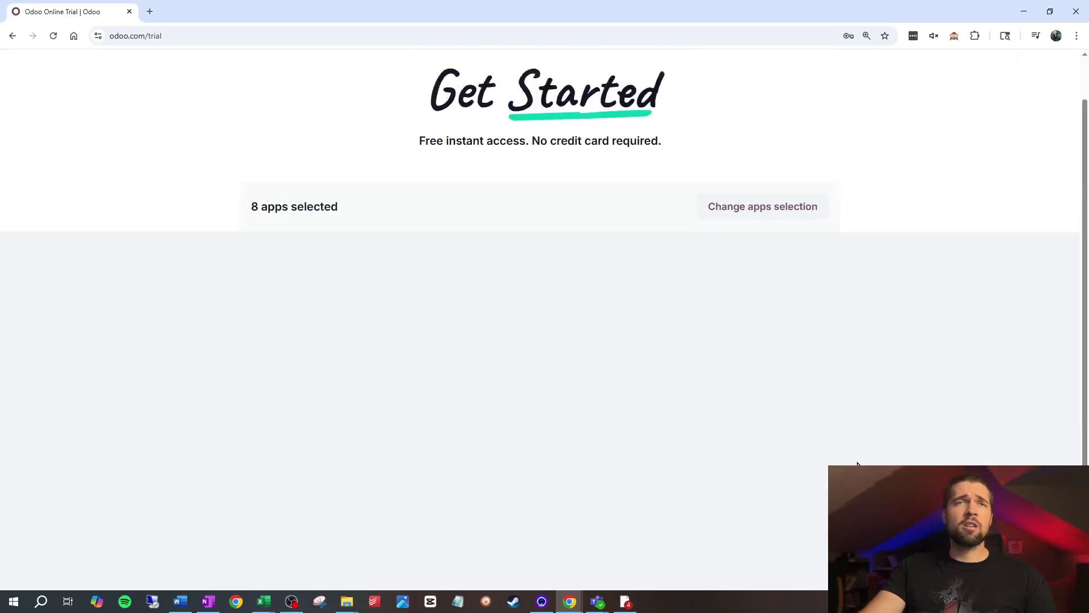
Sign up with company name 'odooityourselfdemo7225' and a phone number, then start the trial.
left_click(406, 373)
type("odooityours")
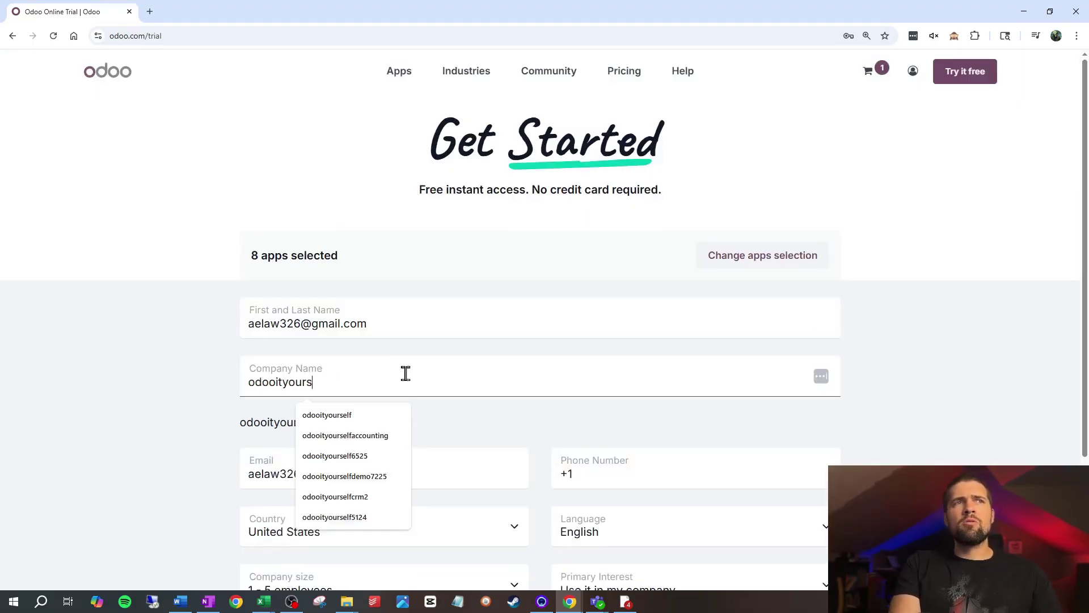
type("elfdemo")
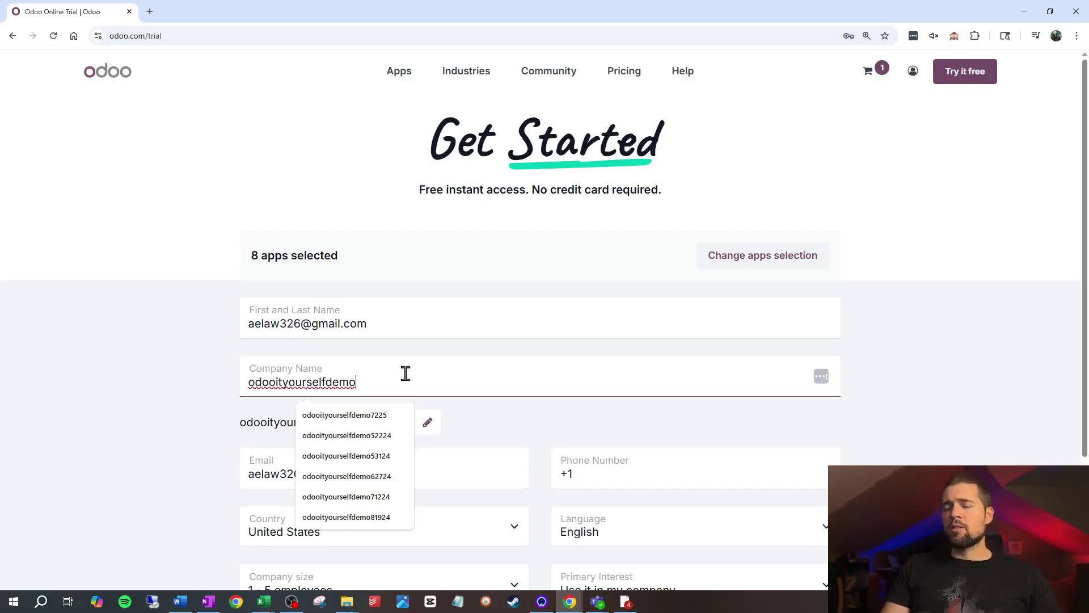
type("7225")
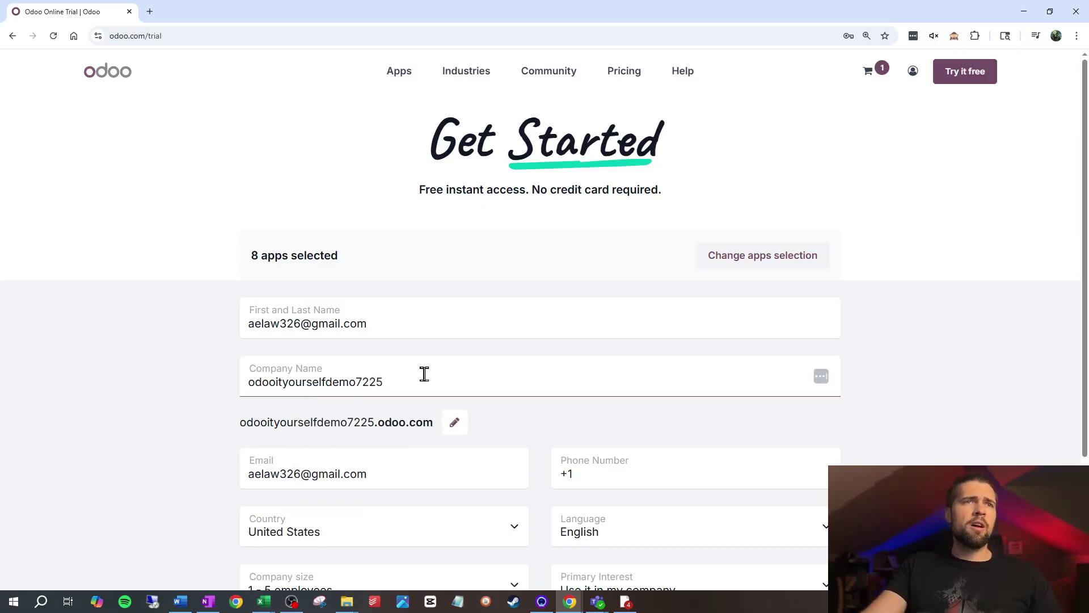
left_click(621, 475)
left_click(997, 430)
scroll(997, 430, "down", 3)
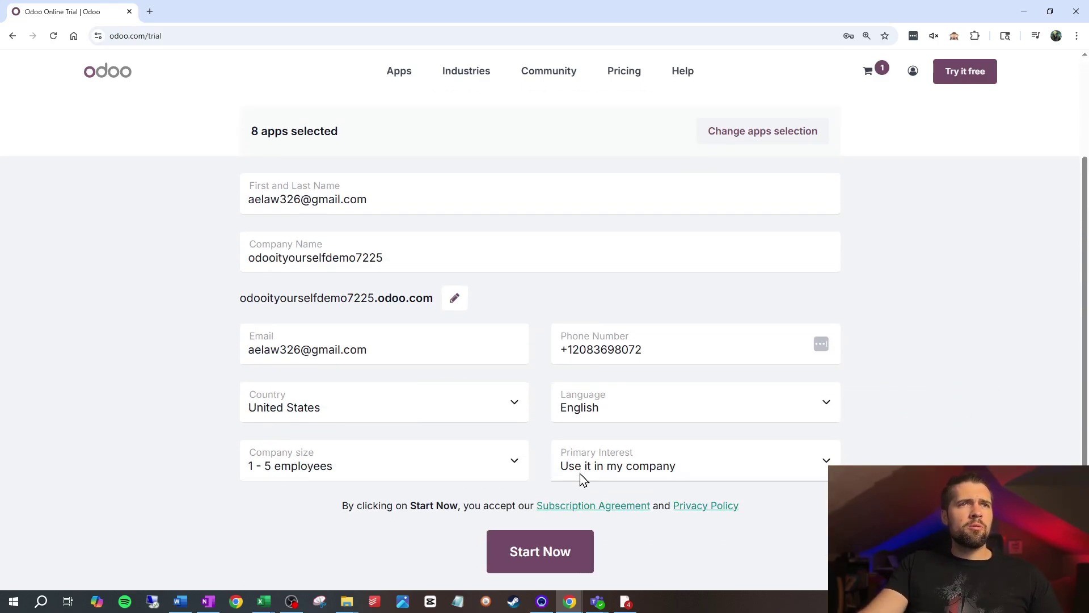
left_click(527, 546)
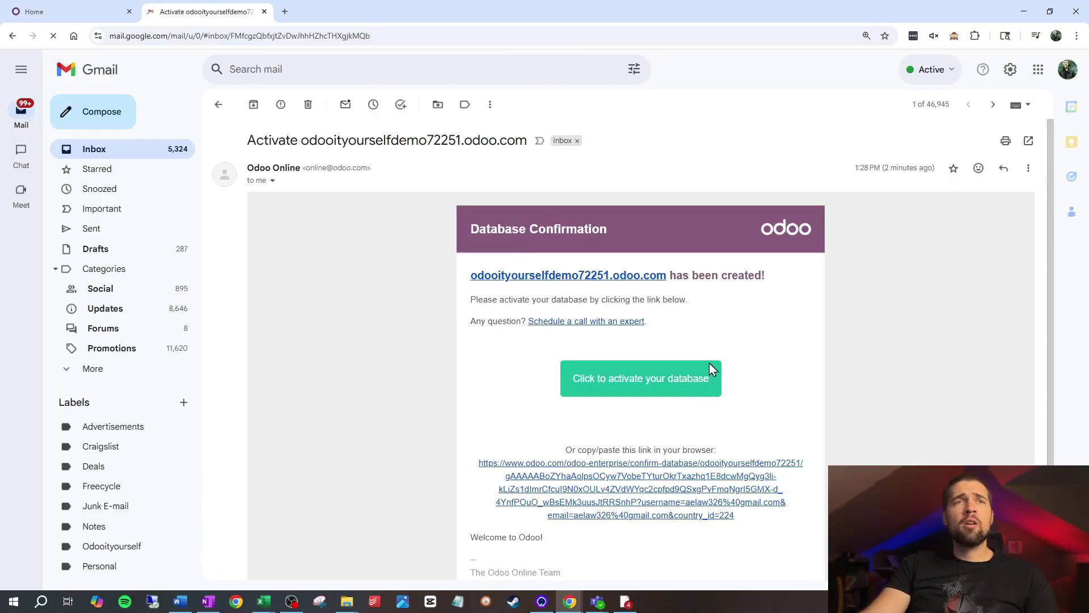
Activate the database using the link in Odoo's confirmation email.
left_click(629, 392)
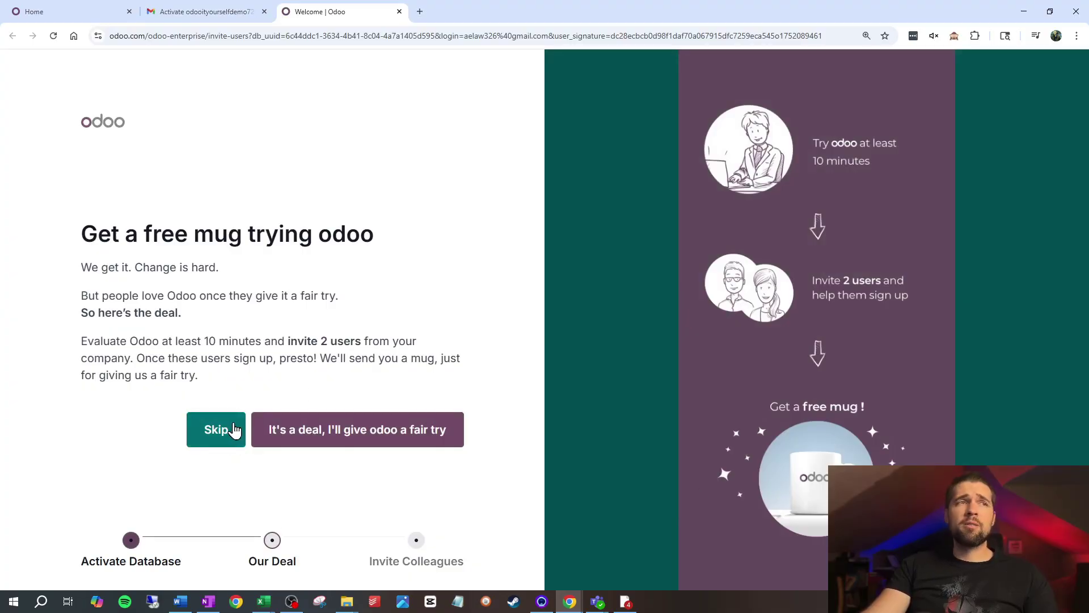
Skip the free mug offer and go to the new database.
left_click(229, 429)
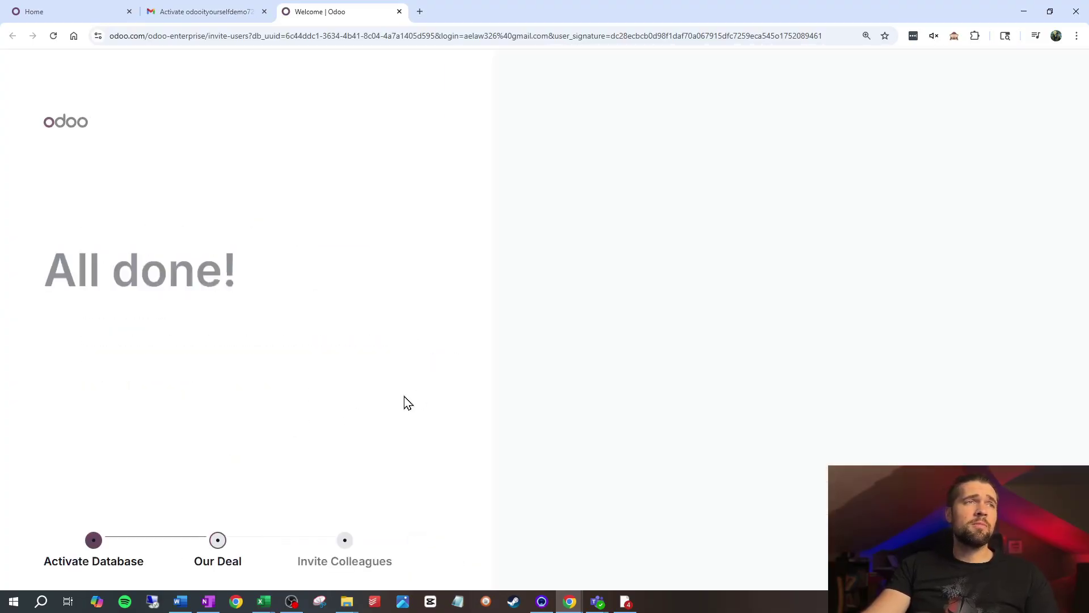
left_click(316, 416)
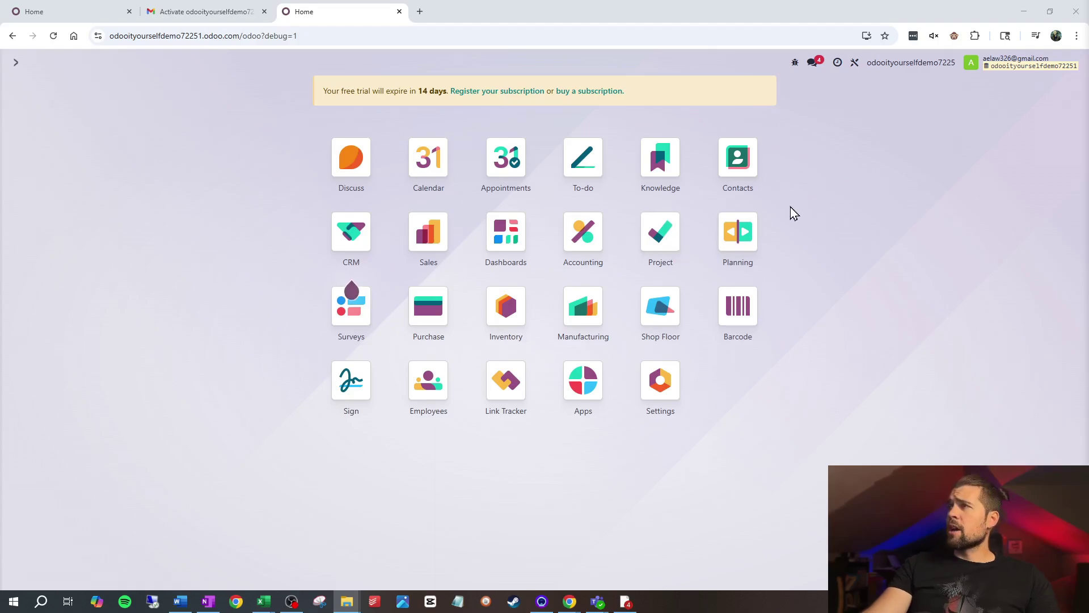
Create and save a test contact in Contacts, then return home.
left_click(757, 160)
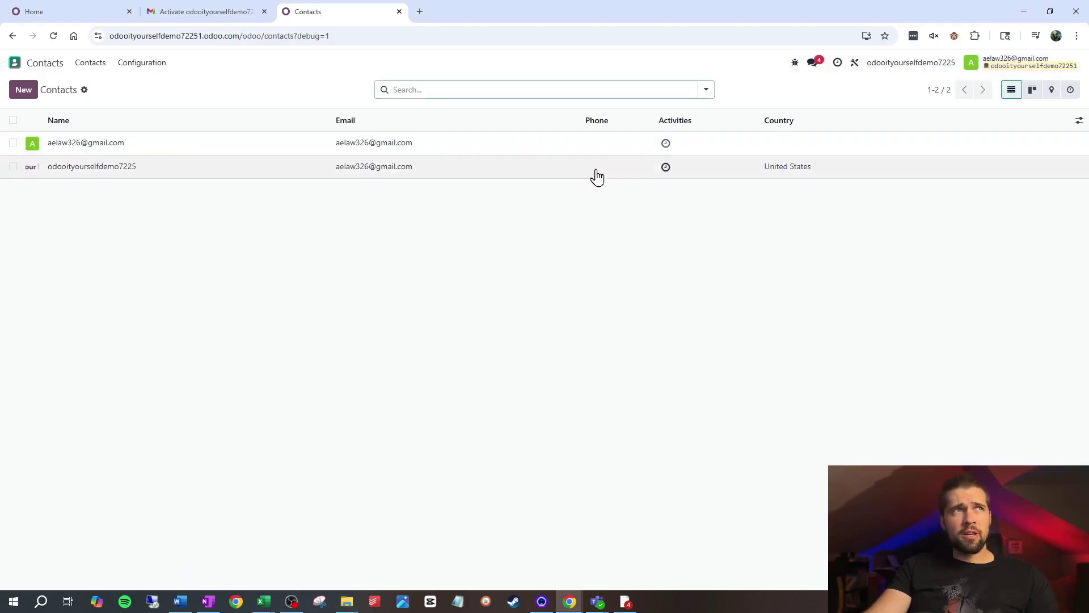
left_click(24, 90)
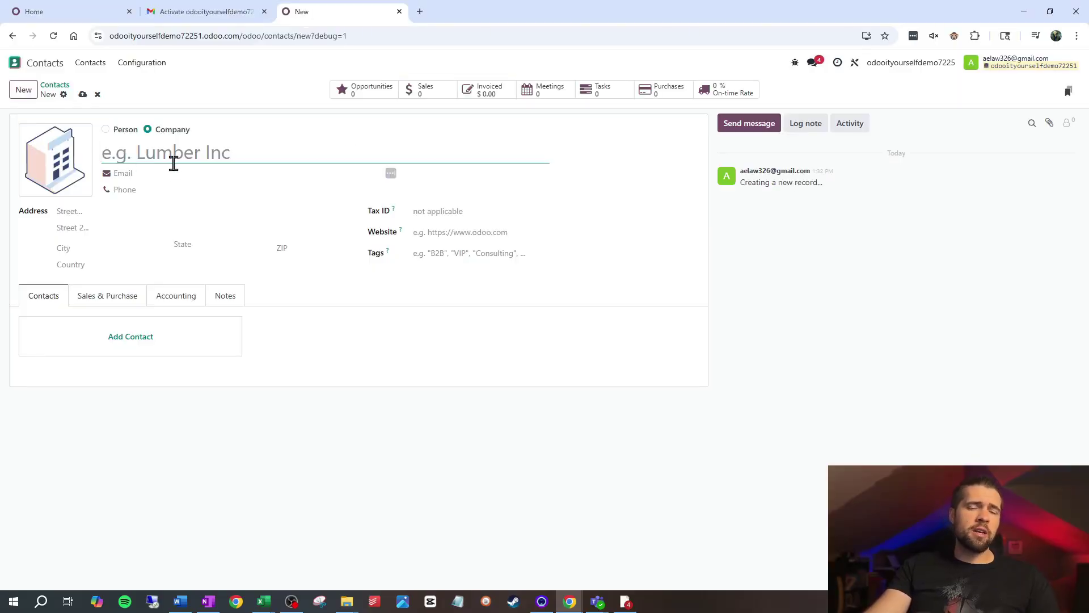
type("Andrew Test")
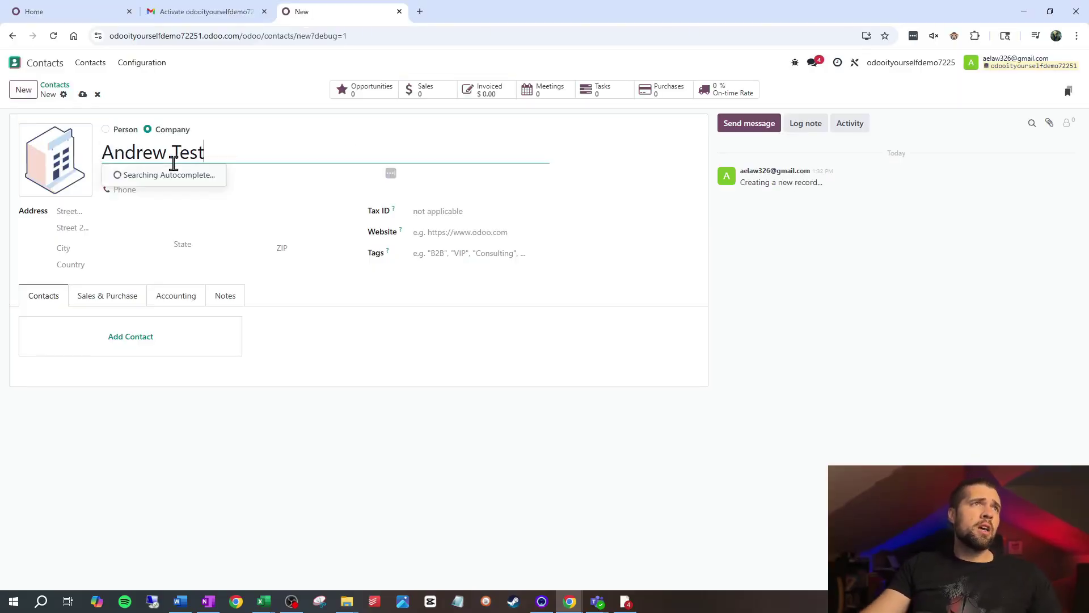
left_click(83, 94)
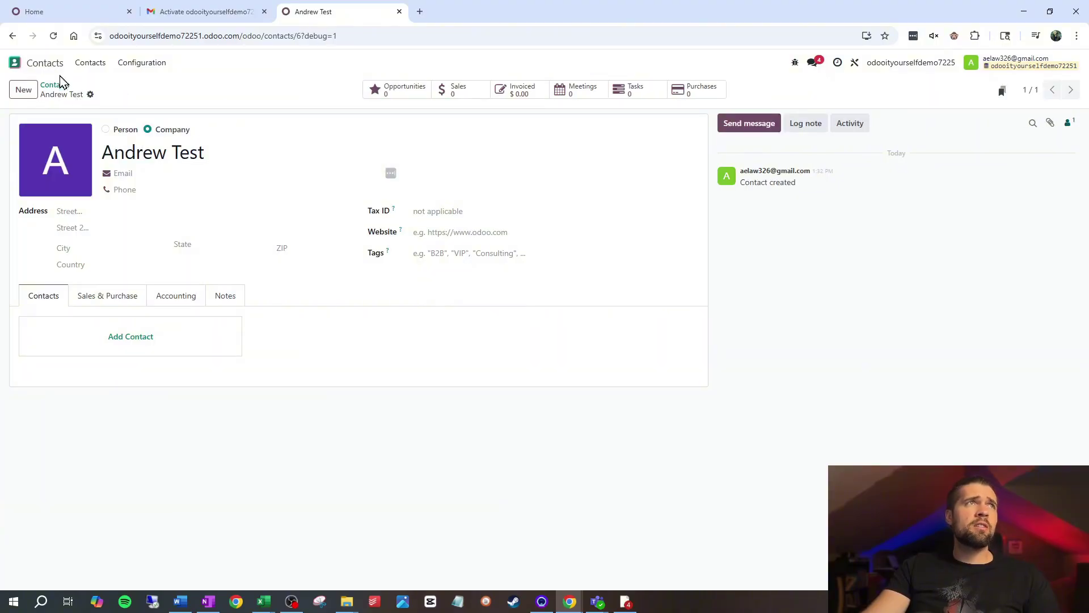
left_click(59, 69)
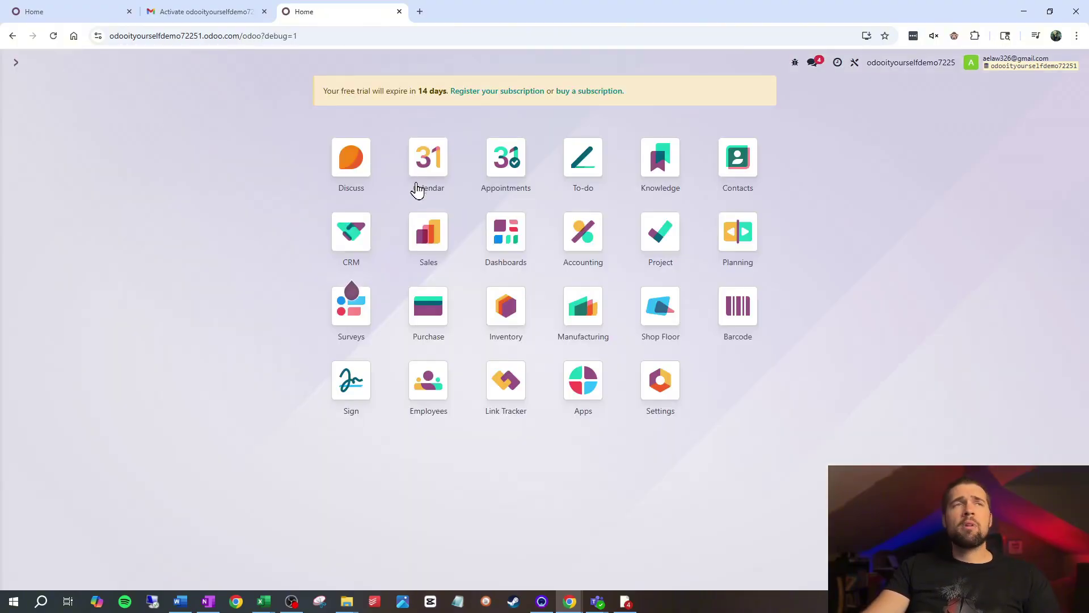
Start a new Sales quotation with the test contact as customer.
left_click(427, 233)
left_click(26, 96)
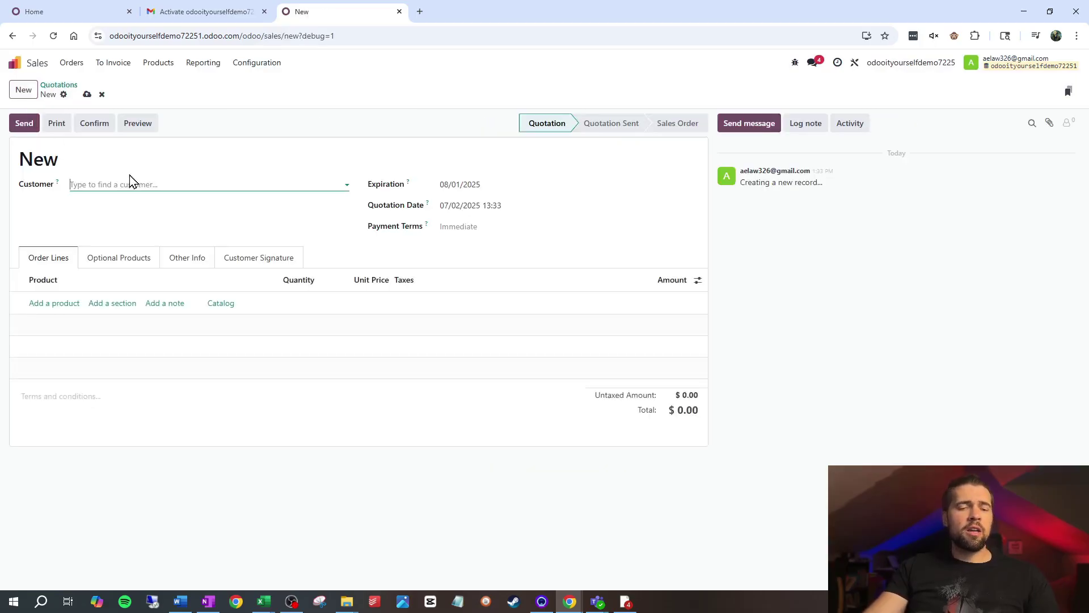
type("Andrew")
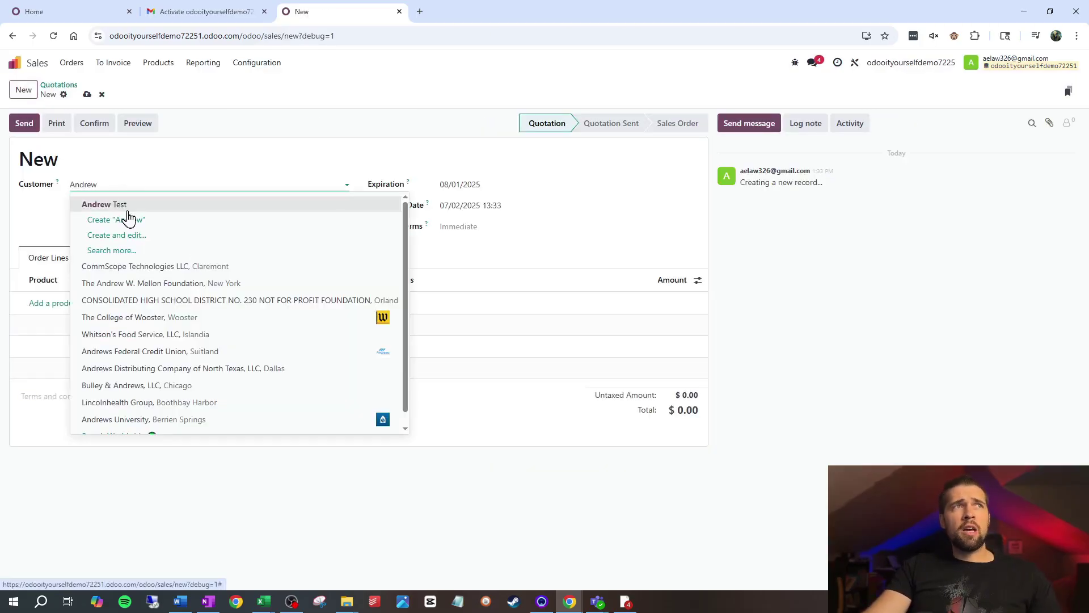
left_click(128, 207)
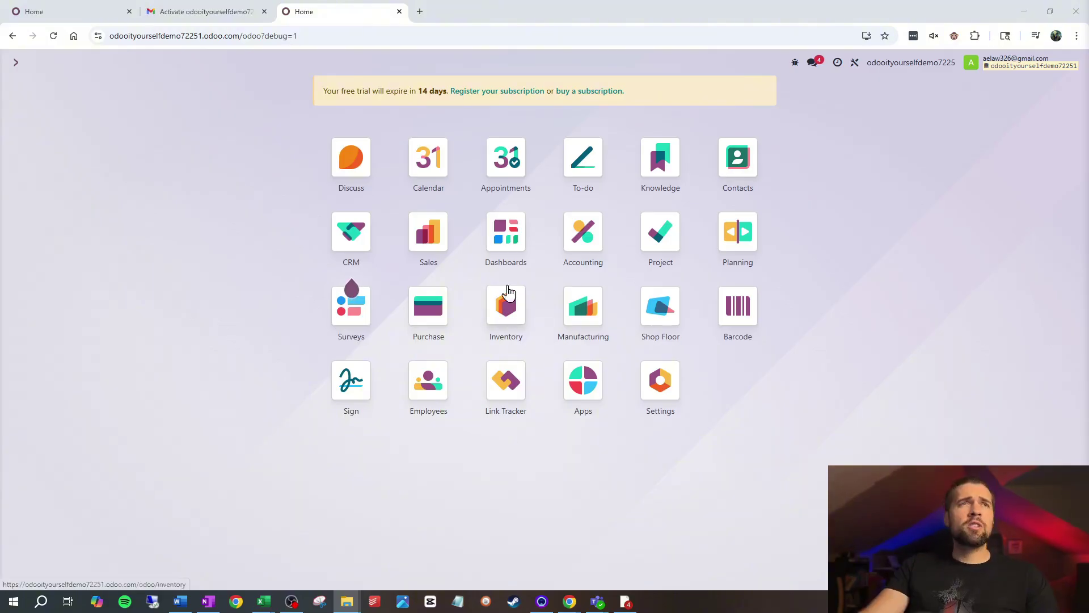
left_click(517, 251)
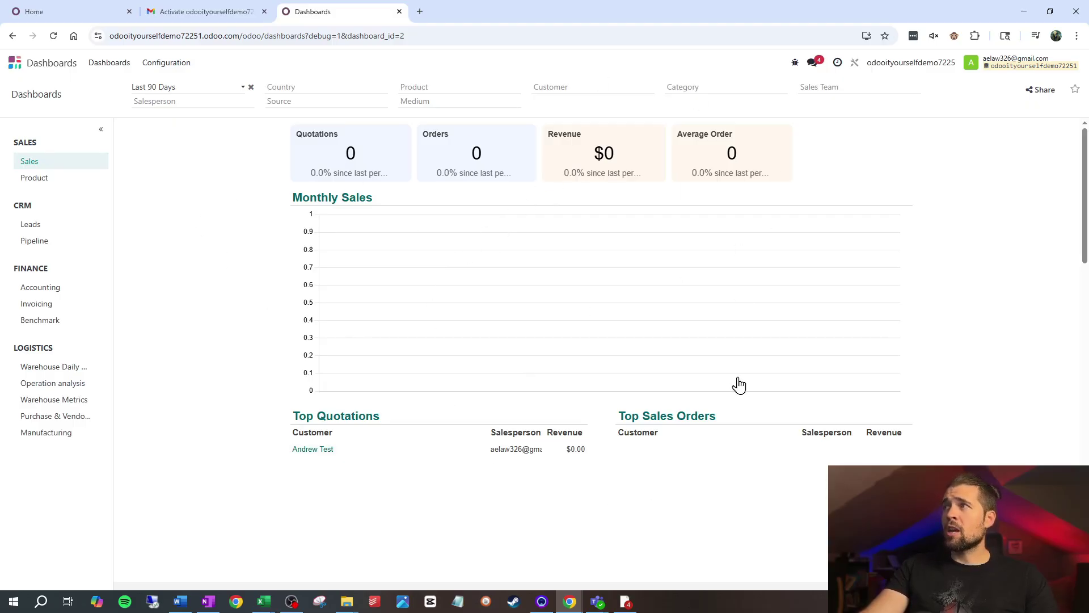
left_click(49, 69)
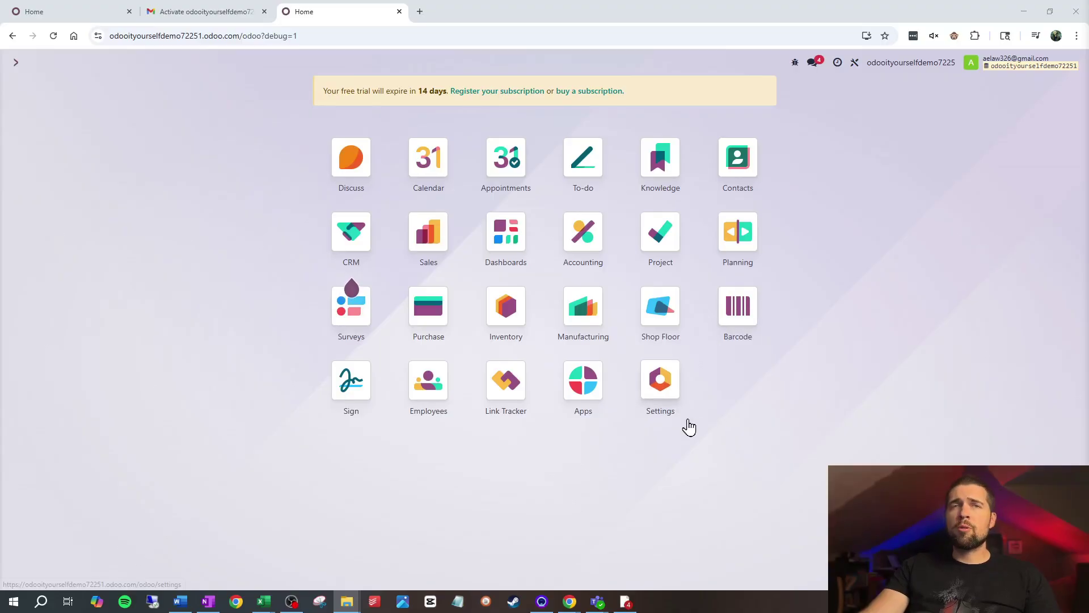
Load demo data from Settings' Developer Tools, accepting the risks warning.
left_click(677, 414)
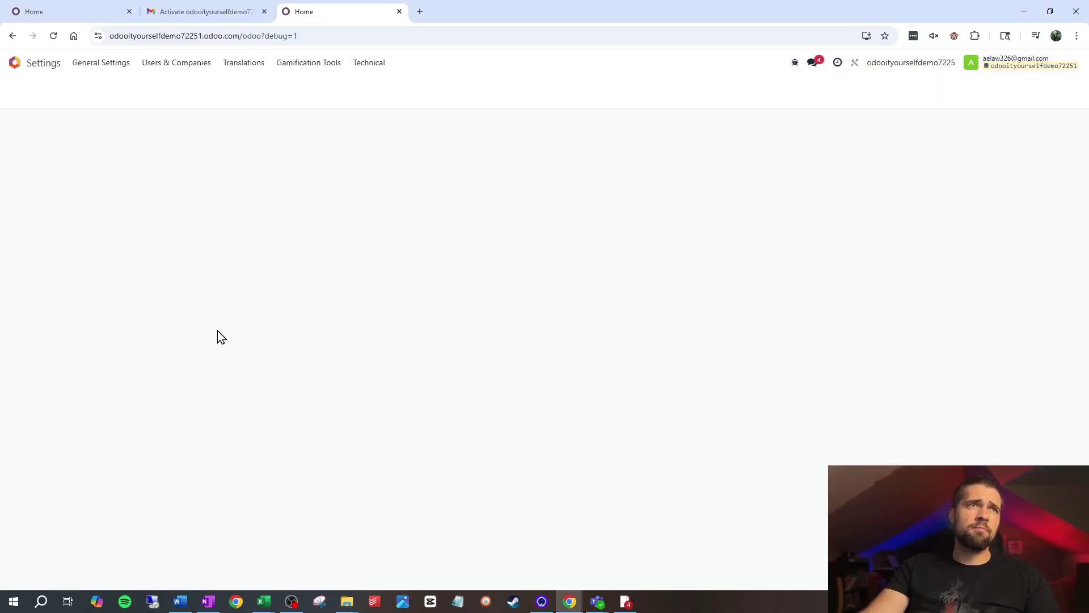
scroll(736, 171, "down", 15)
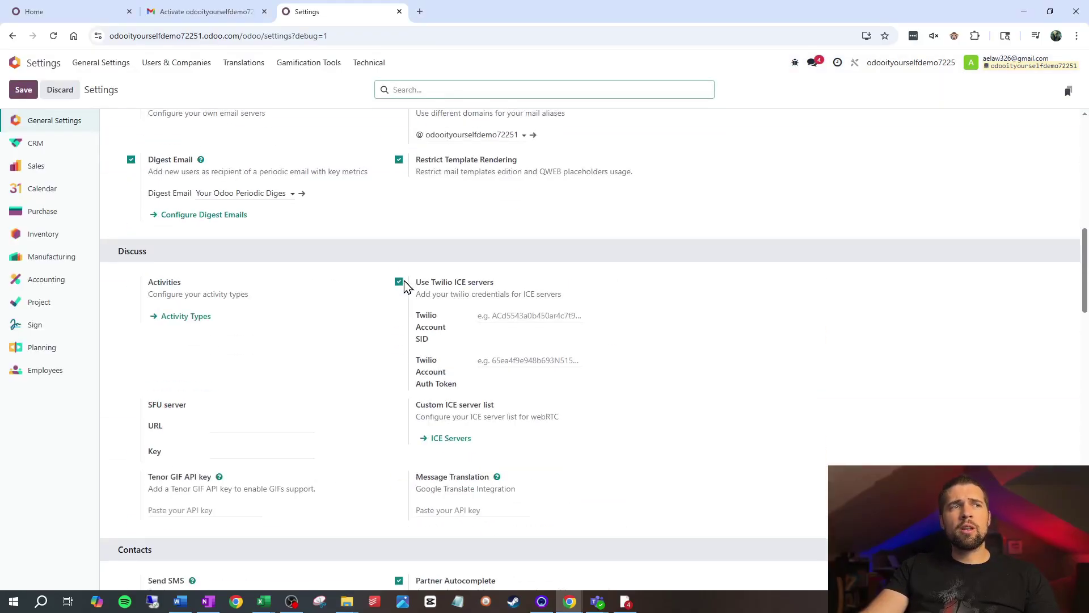
scroll(411, 292, "down", 15)
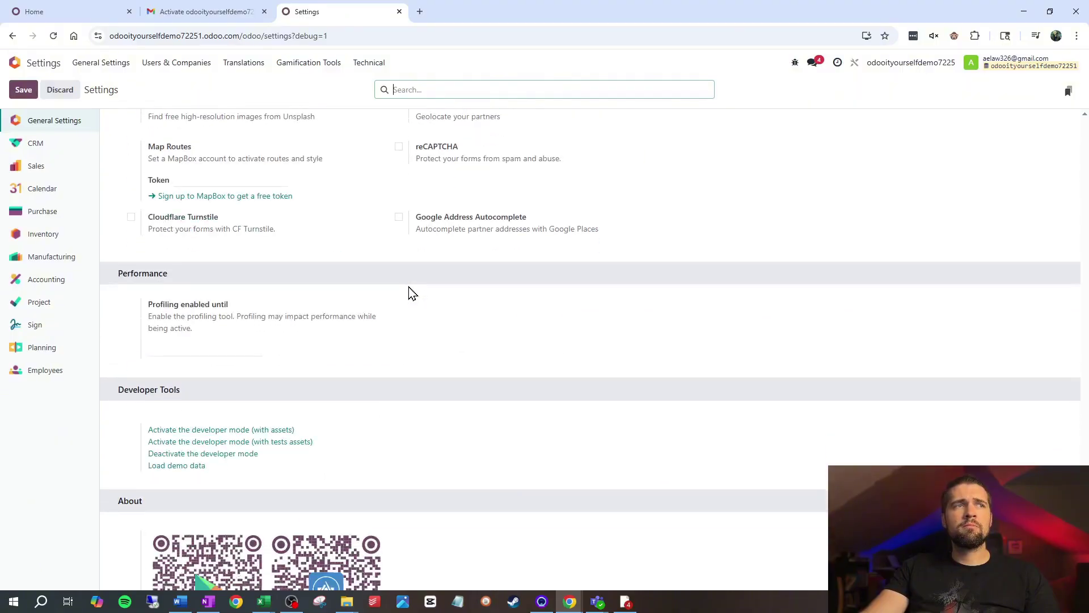
left_click(153, 344)
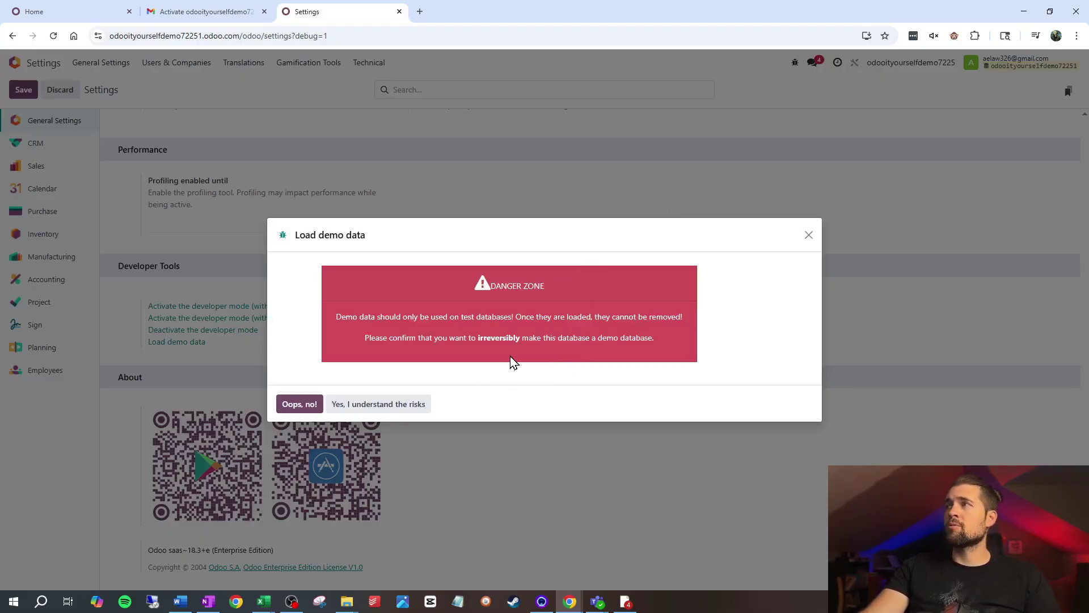
left_click(424, 405)
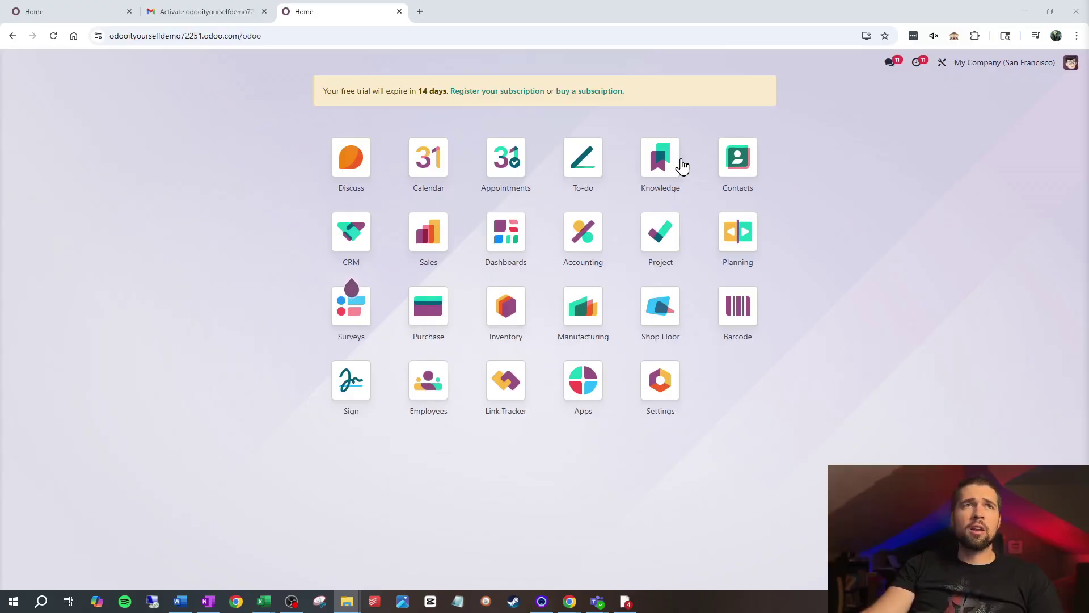
Check the demo quotations in Sales, then briefly open Contacts and go back.
left_click(445, 248)
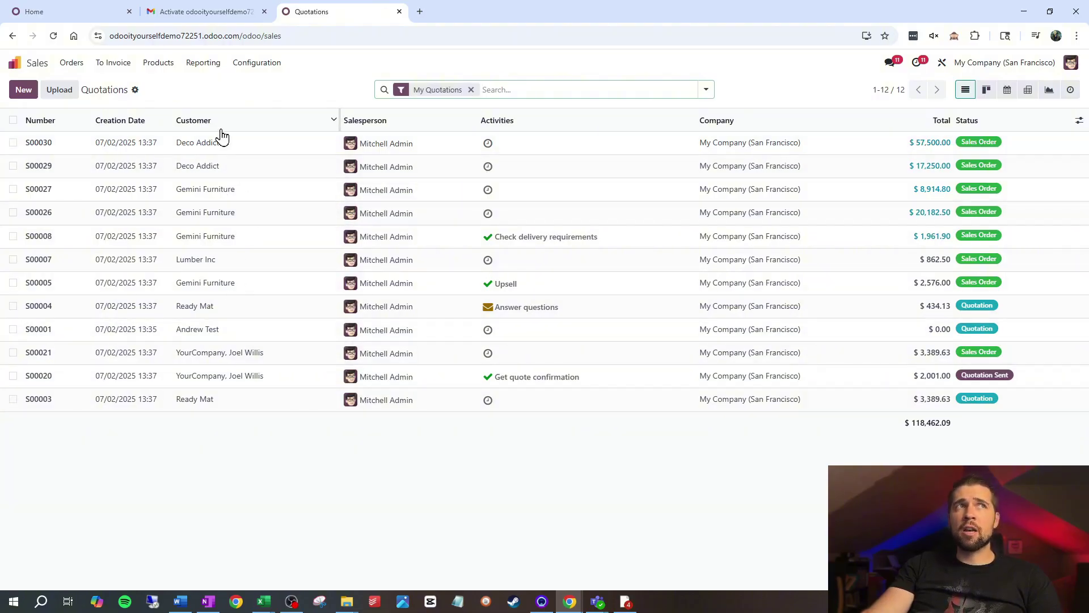
left_click(14, 62)
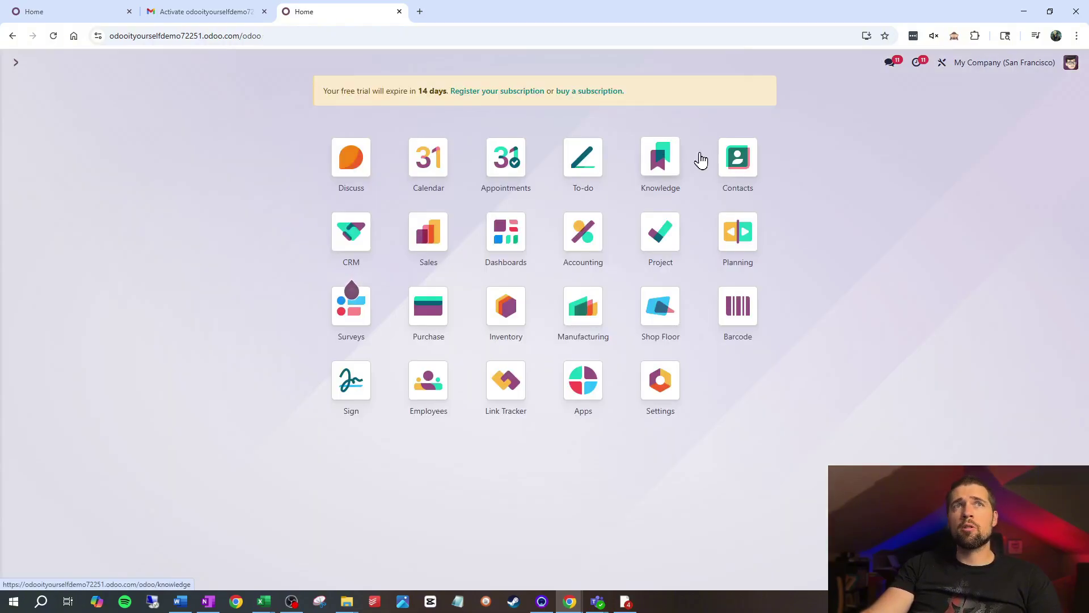
left_click(737, 158)
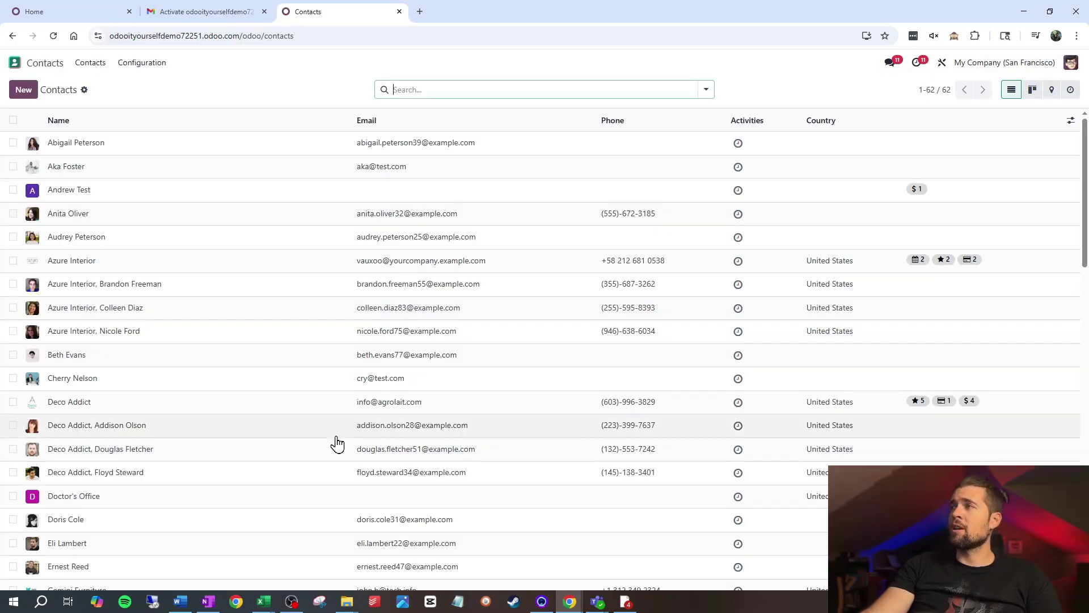
key("alt+Left")
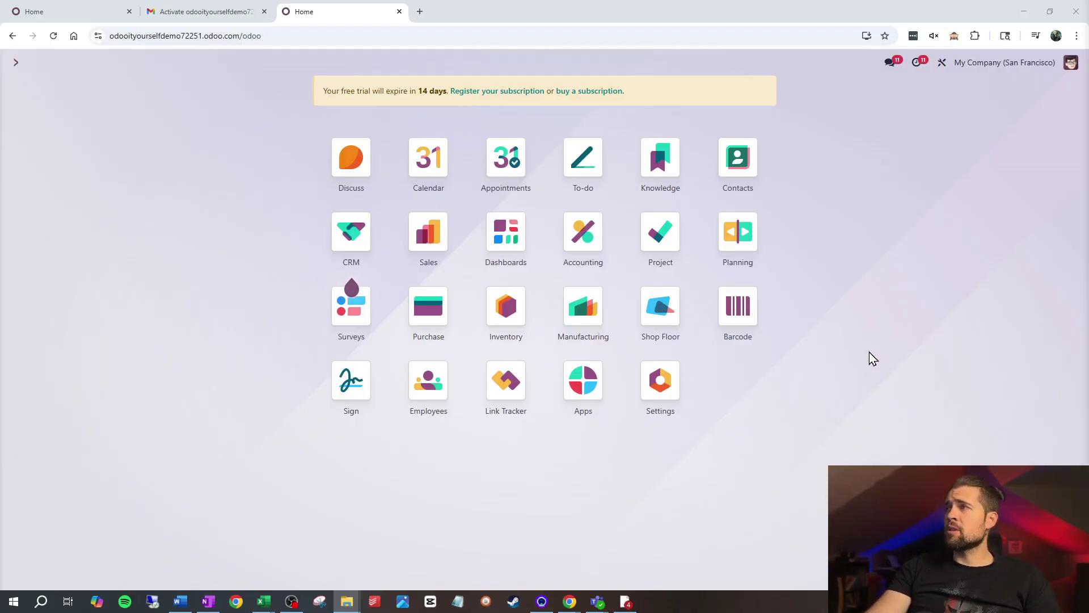
Reopen Contacts, view them as kanban cards, then return to list view.
left_click(756, 190)
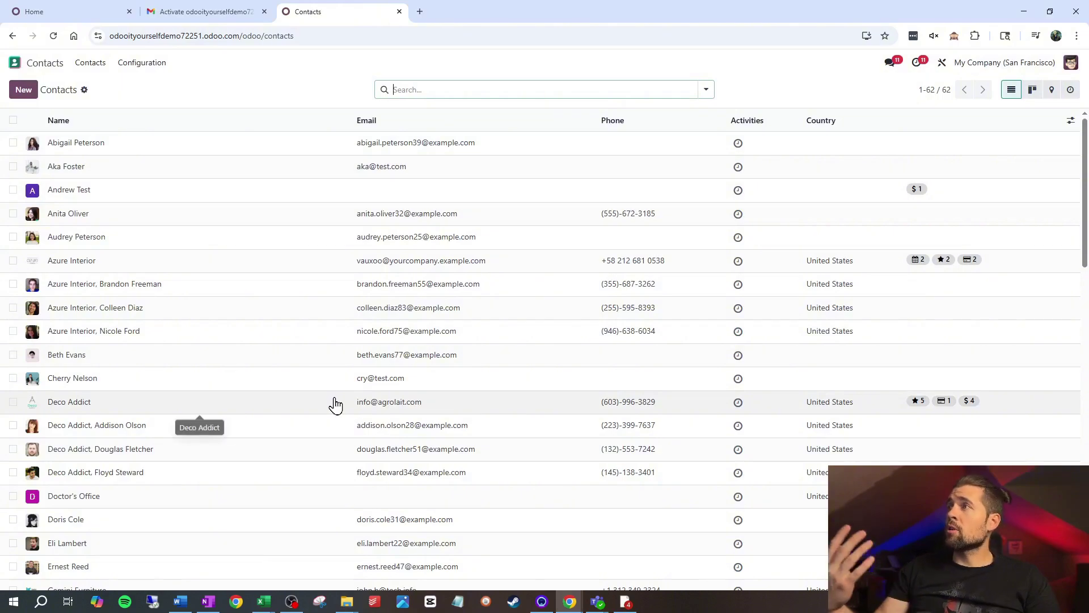
left_click(1032, 90)
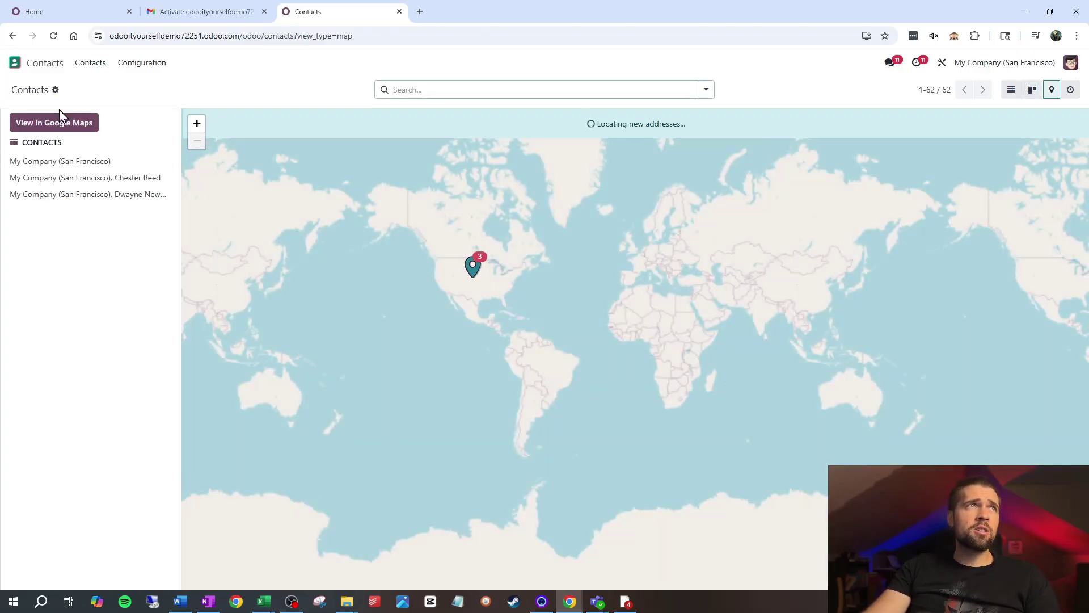
left_click(1015, 94)
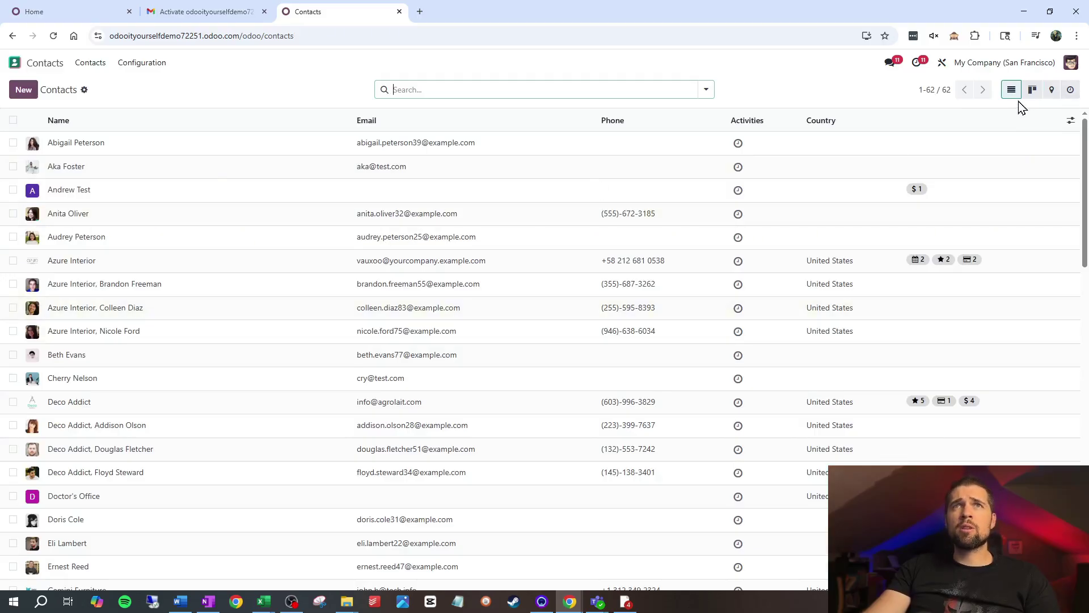
Open the first demo contact's form and try launching Studio on it.
left_click(483, 148)
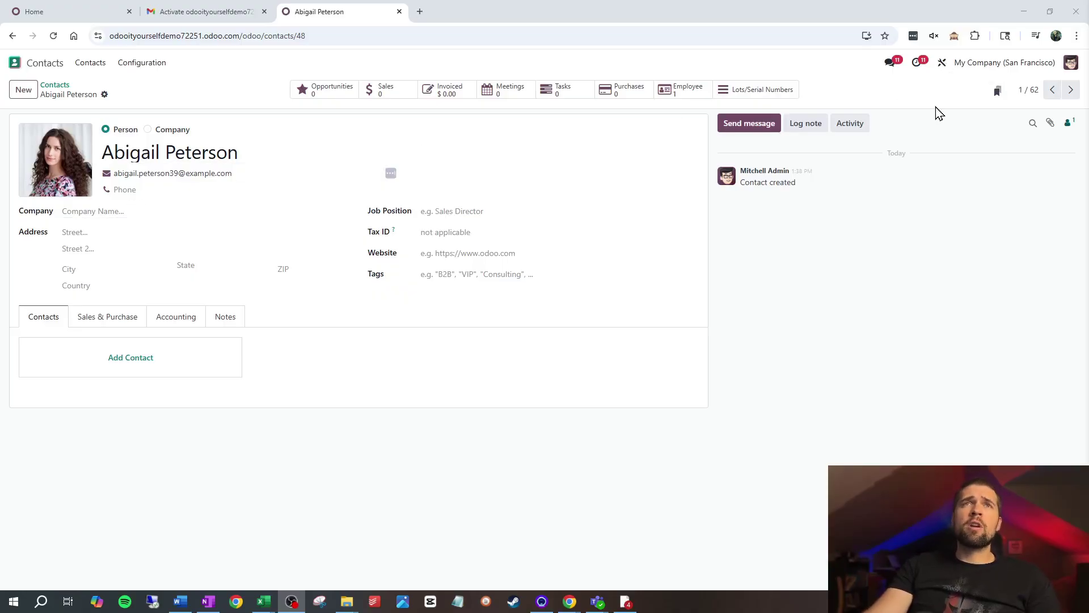
left_click(951, 64)
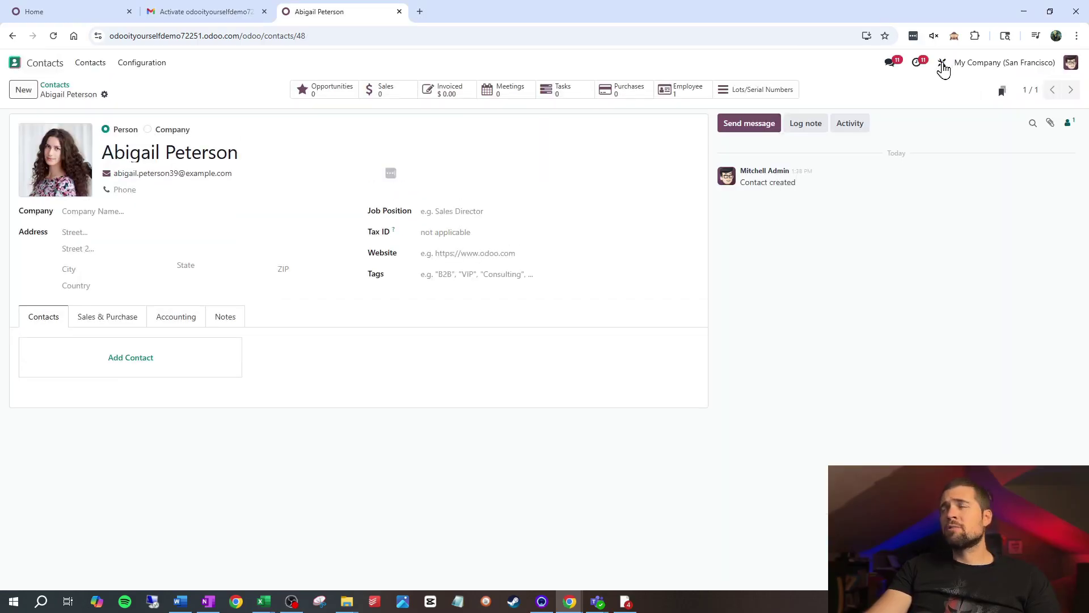
In Studio, drop a checkbox below Tags labelled 'Are they nice?'.
left_click(943, 64)
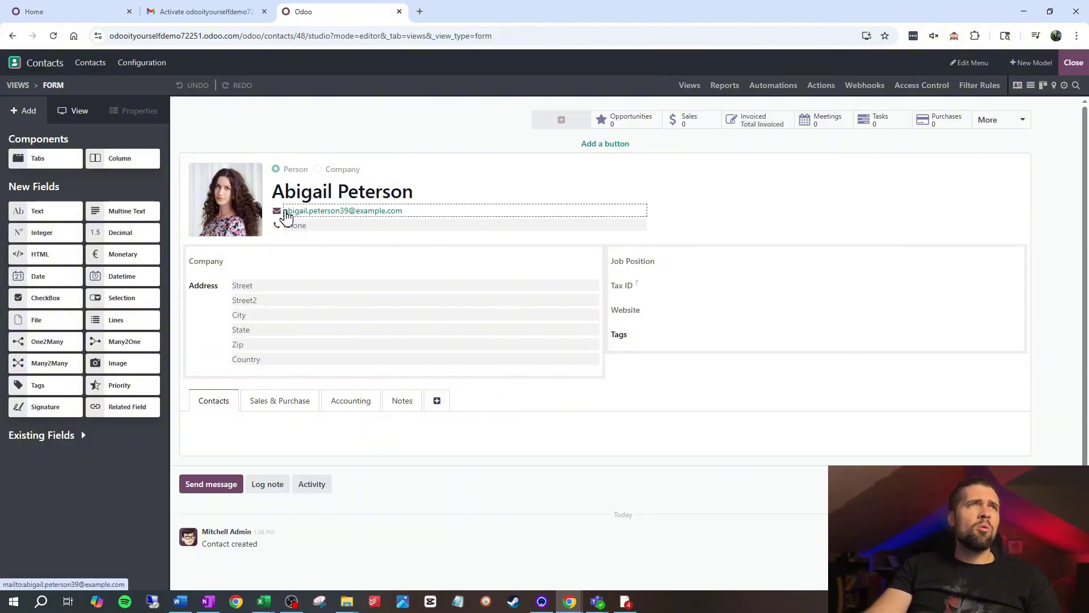
left_click_drag(54, 292, 639, 453)
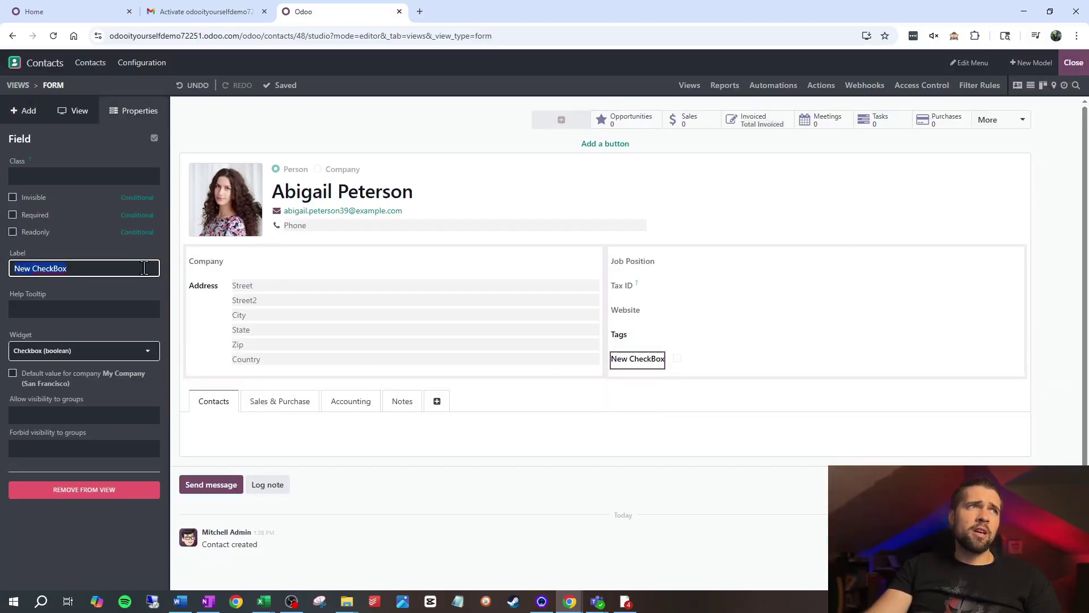
type("Are they nice?")
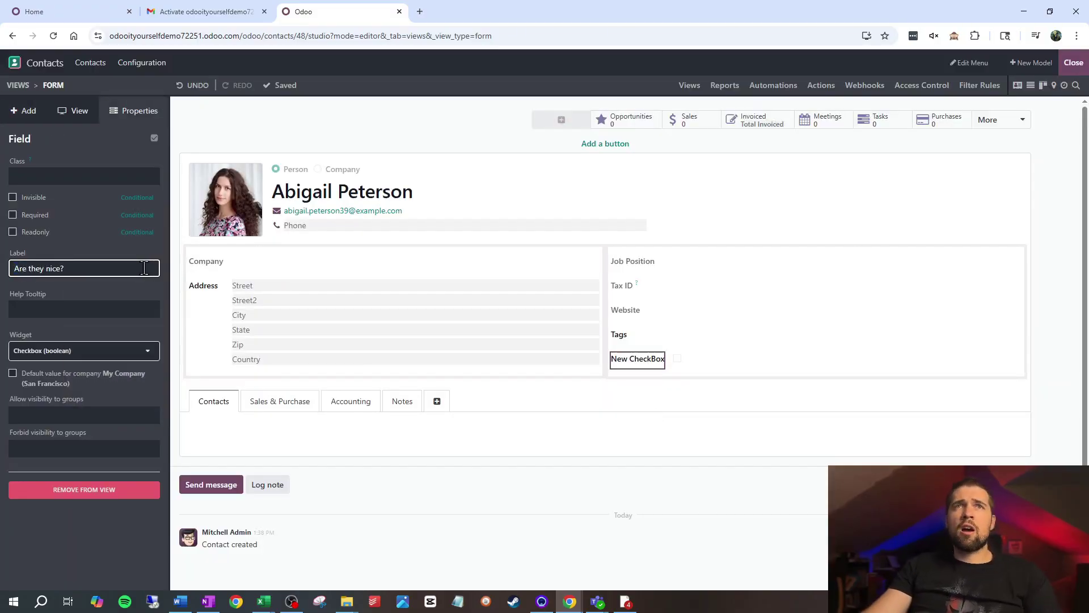
left_click(1084, 80)
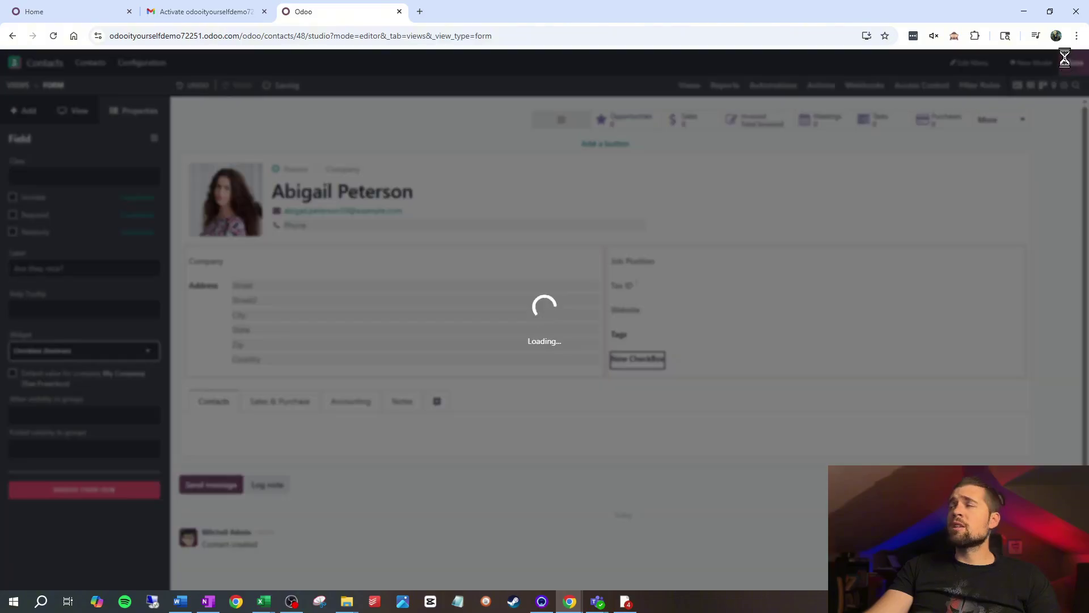
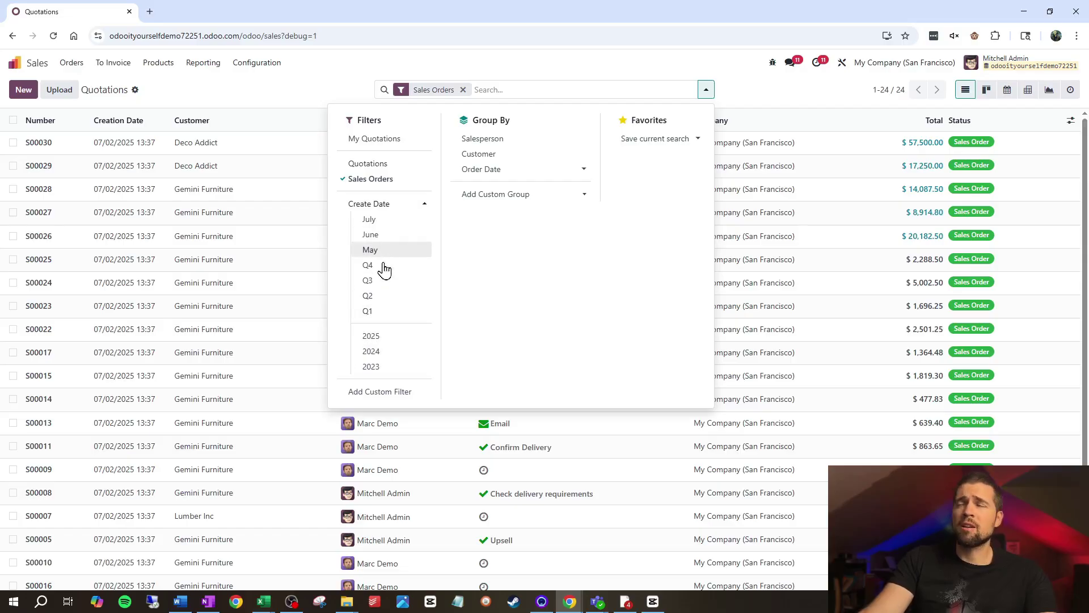
Dismiss the custom filter dialog and group the sales orders by Customer, then Salesperson.
left_click(398, 393)
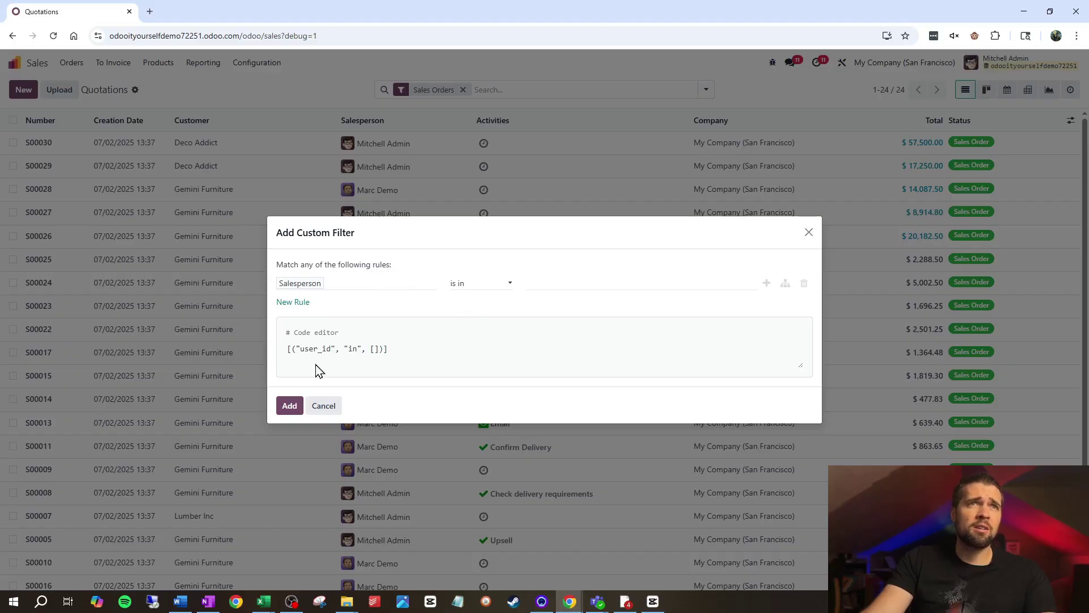
left_click(810, 233)
left_click(706, 91)
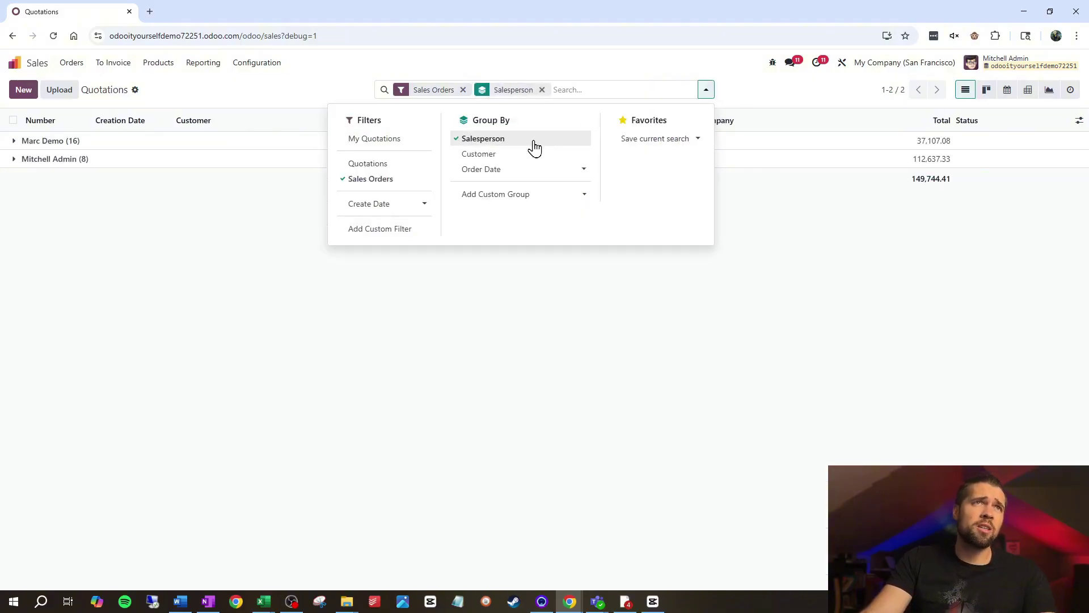
left_click(496, 155)
left_click(498, 143)
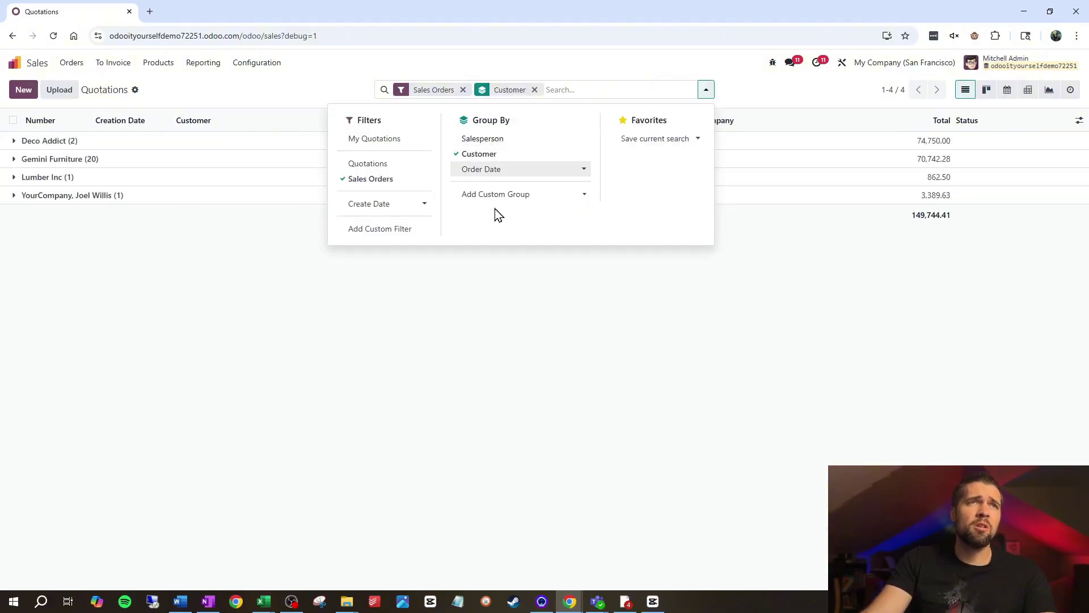
left_click(483, 139)
Expand the Deco Addict group to show its salesperson subgroups.
left_click(63, 146)
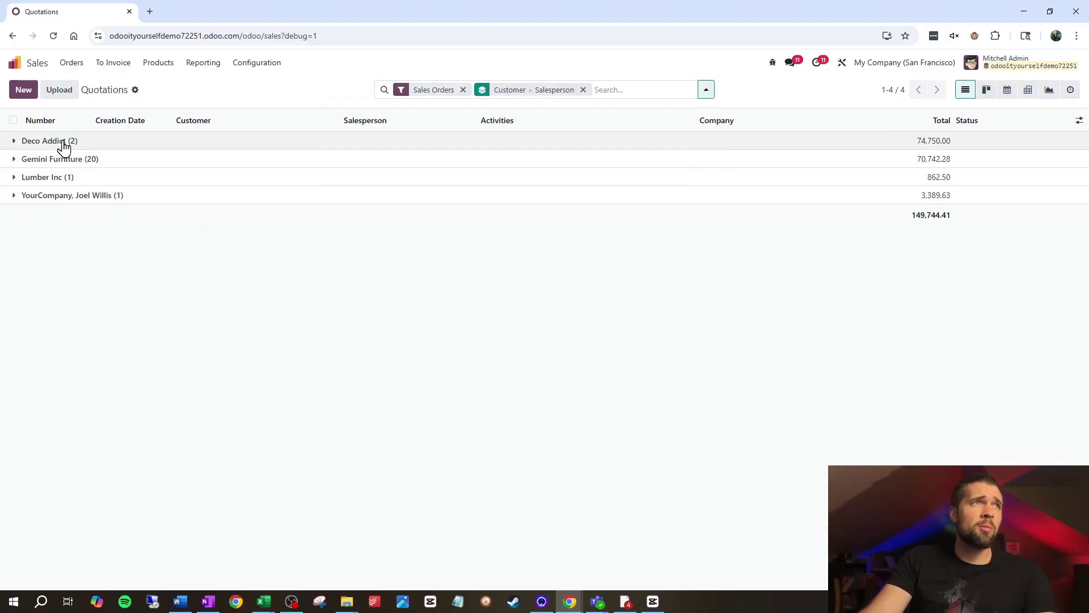
left_click(63, 147)
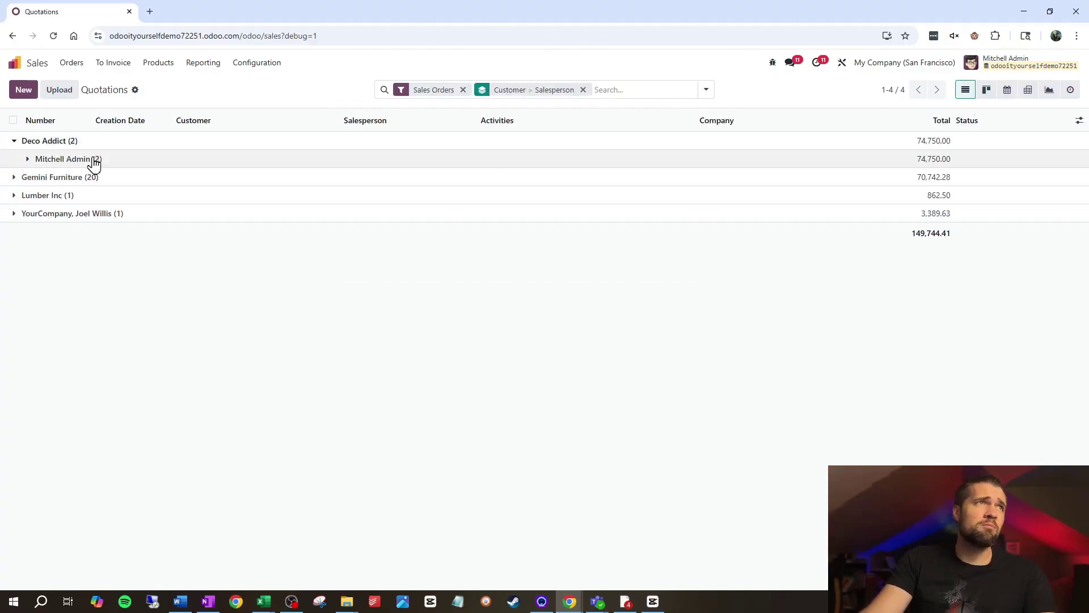
left_click(707, 90)
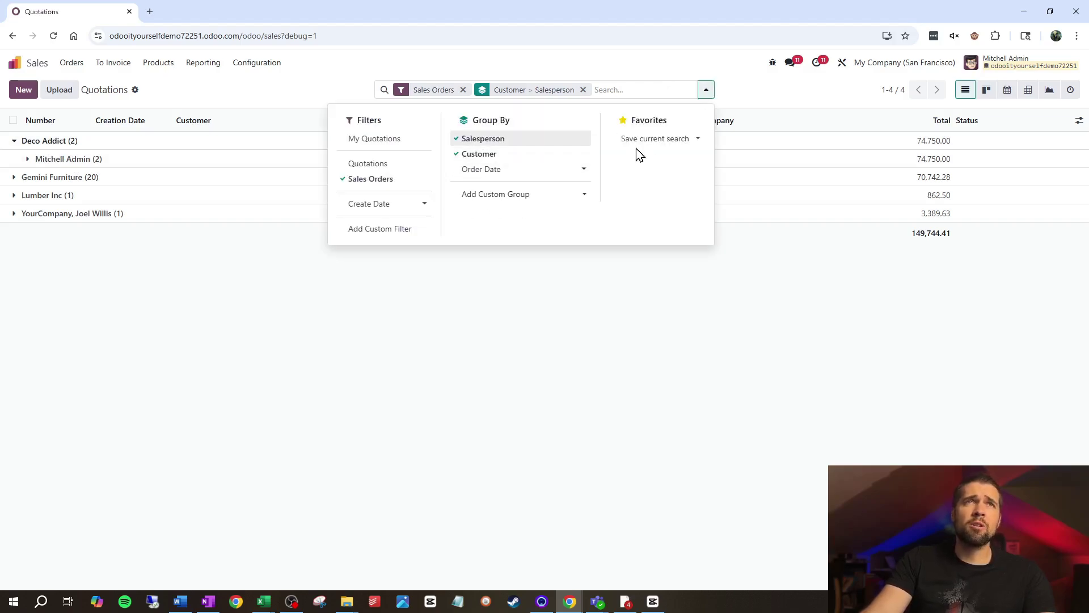
Save the current search as a favorite and display the orders as a kanban board by customer.
left_click(657, 140)
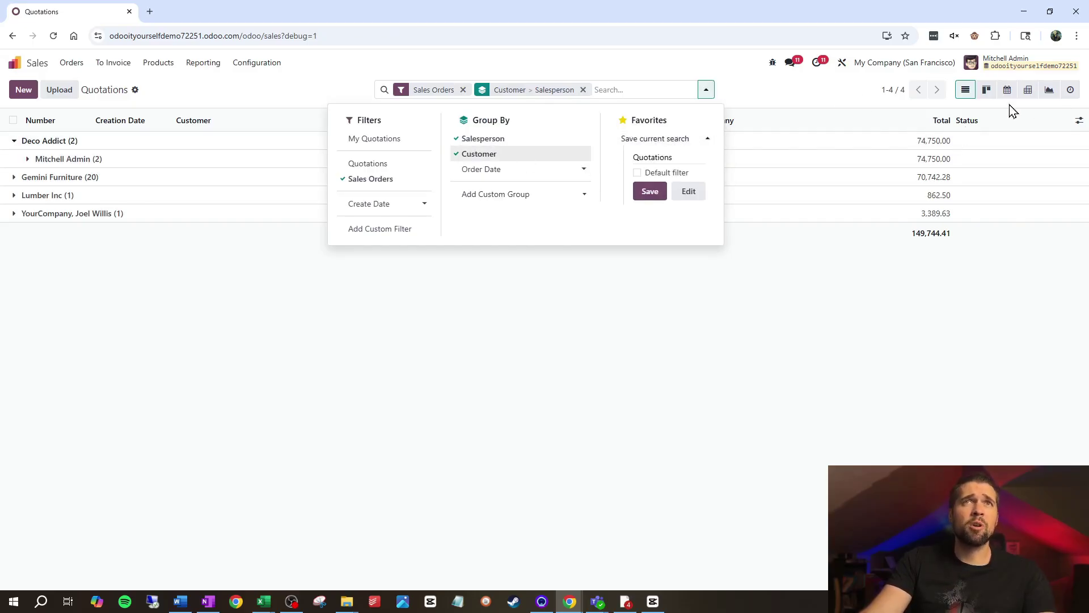
left_click(987, 92)
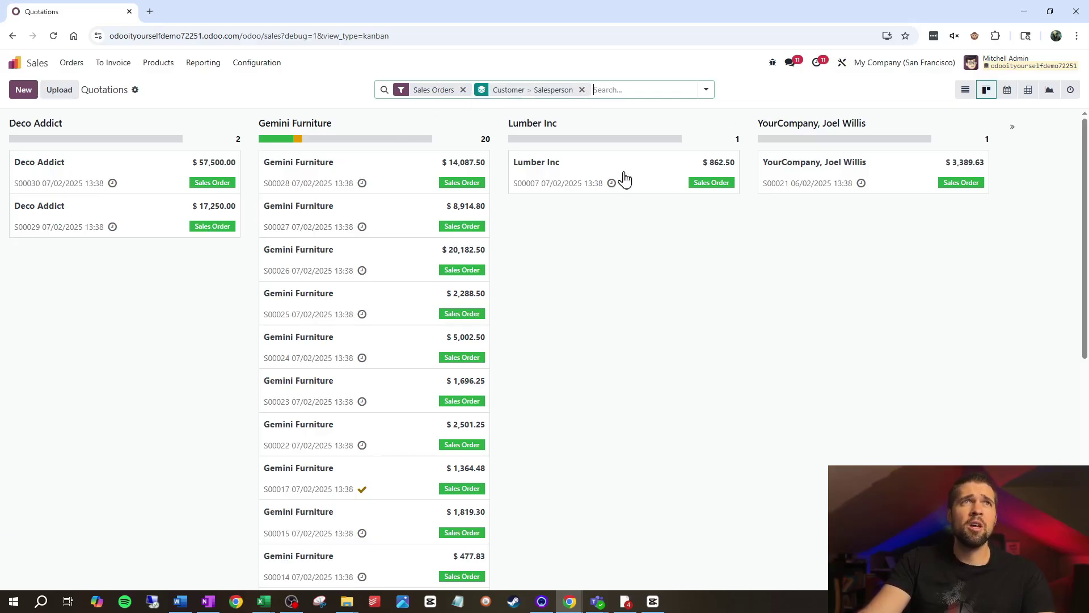
Move order S00007 from the Lumber Inc column into the Gemini Furniture column.
left_click_drag(632, 173, 394, 168)
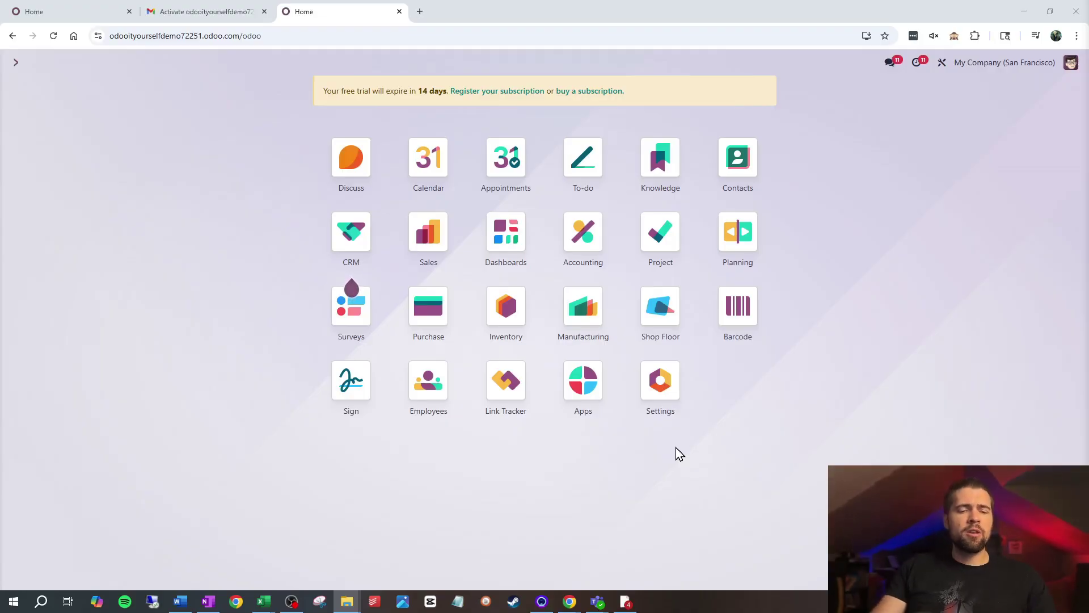
Open General Settings and focus the e-mail field under Invite New Users.
left_click(672, 404)
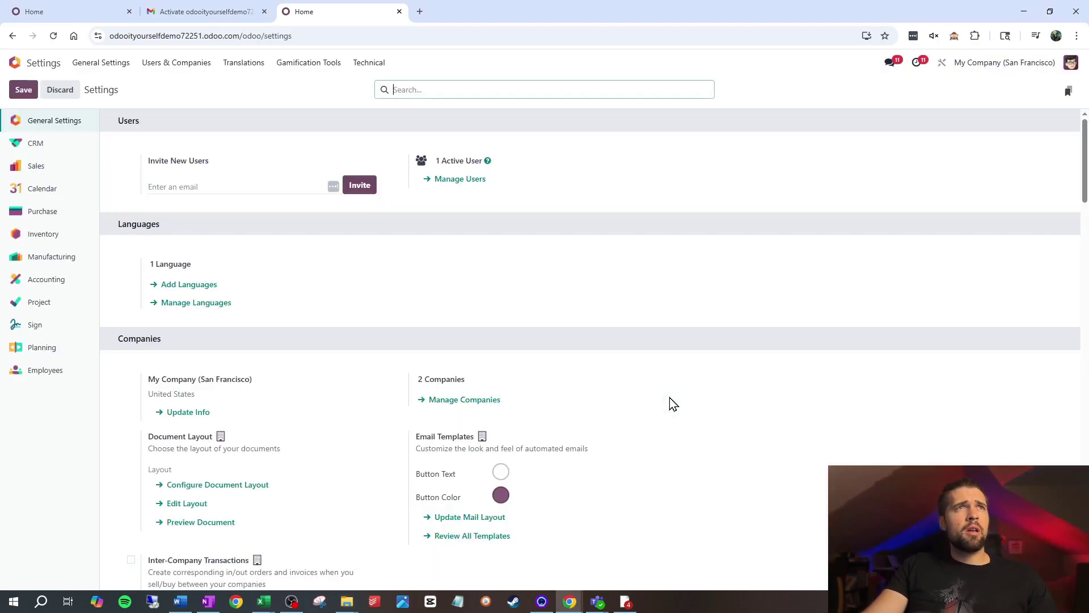
left_click(181, 182)
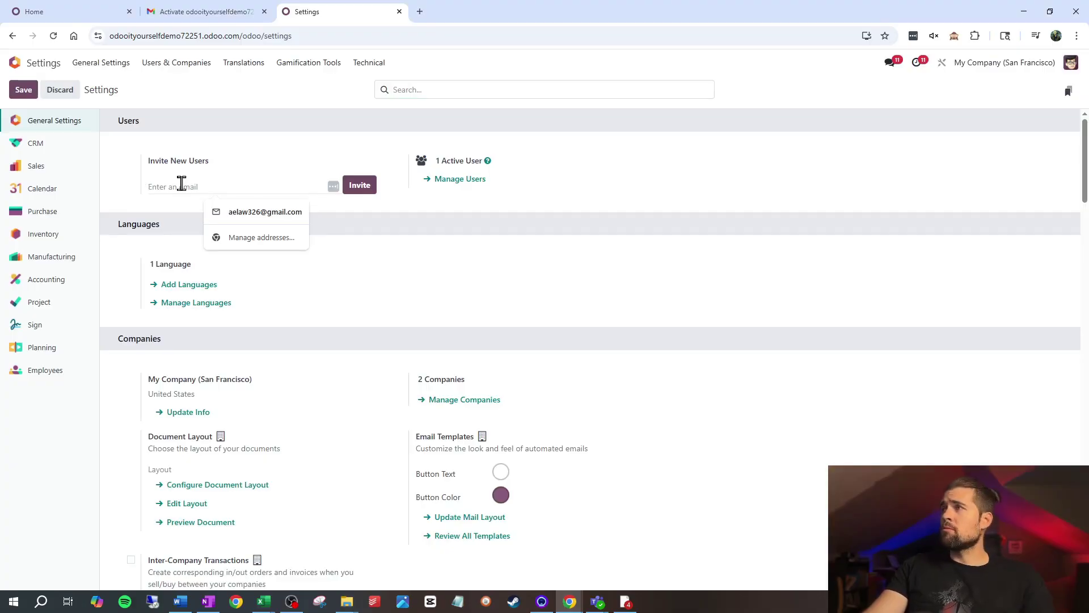